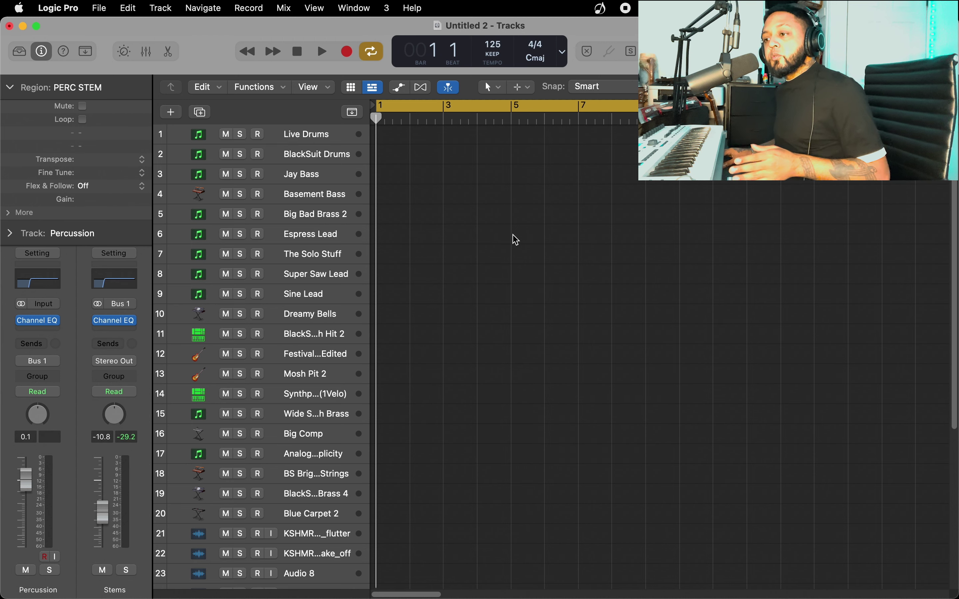
Turn off Cycle, play the seven stems from the top, then return the playhead to bar 1.
{"action": "scroll", "coordinate": [507, 206], "scroll_direction": "down", "scroll_amount": 5}
{"action": "key", "text": "c"}
{"action": "scroll", "coordinate": [459, 328], "scroll_direction": "down", "scroll_amount": 5}
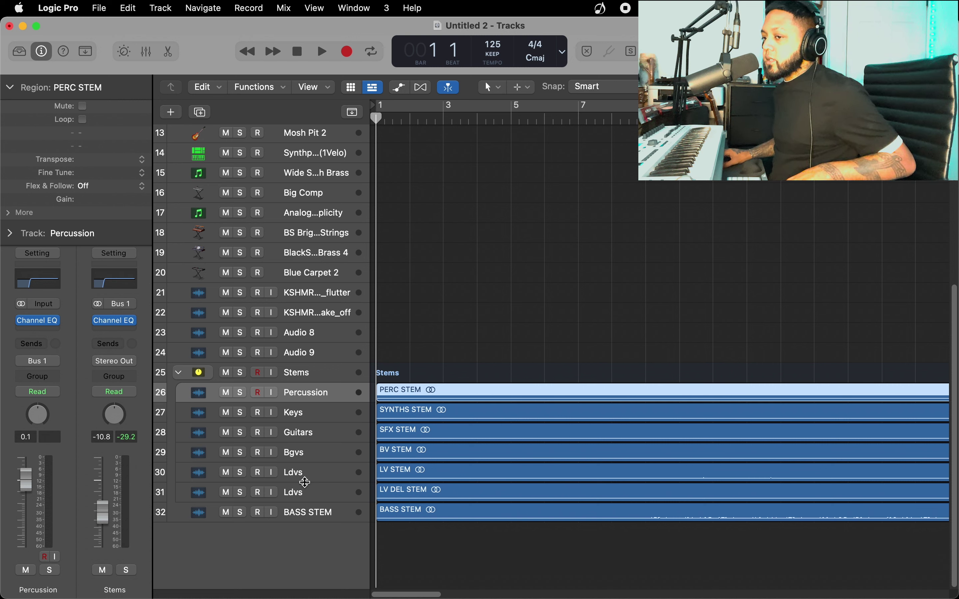
{"action": "key", "text": "space"}
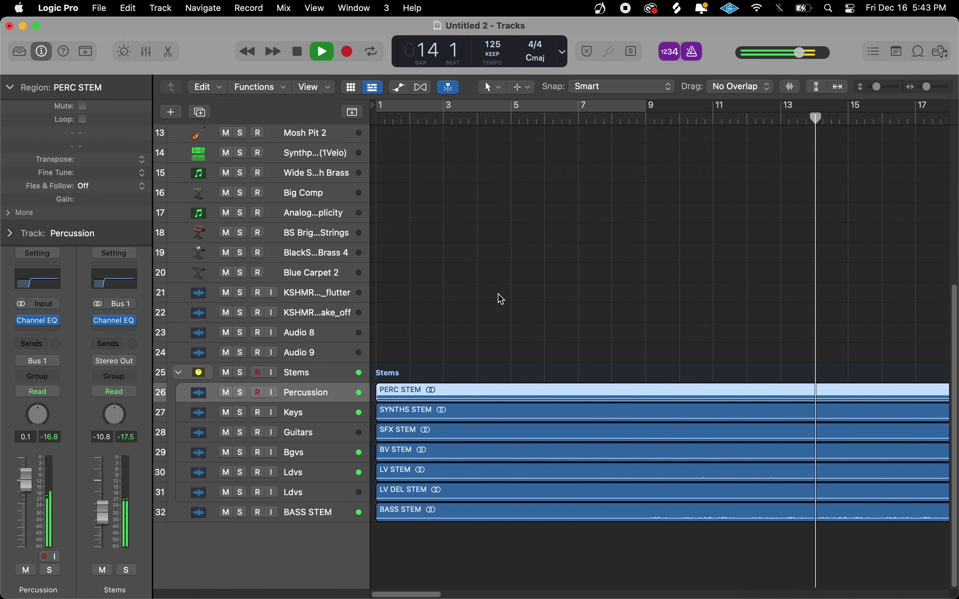
{"action": "key", "text": "space"}
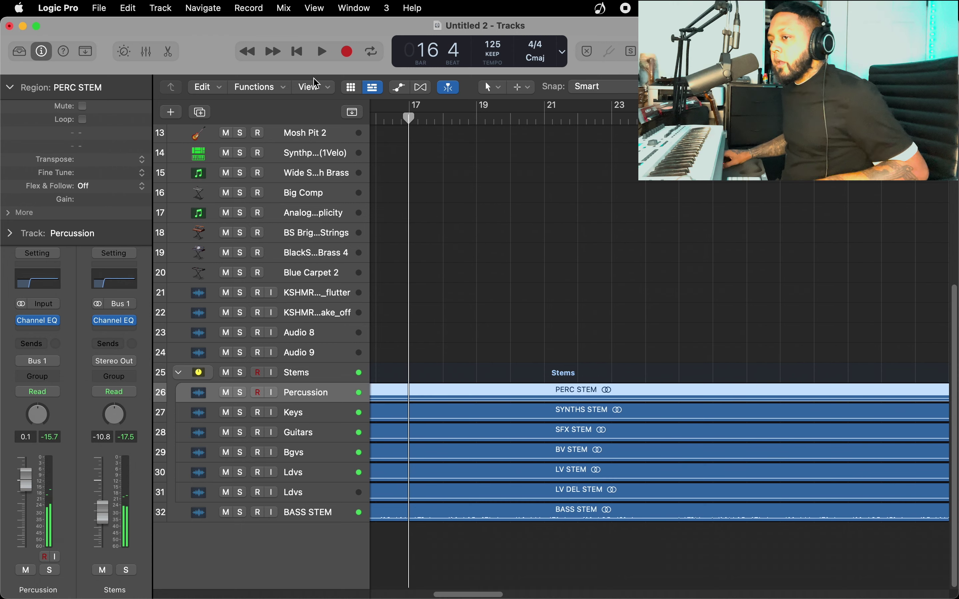
{"action": "left_click", "coordinate": [309, 51]}
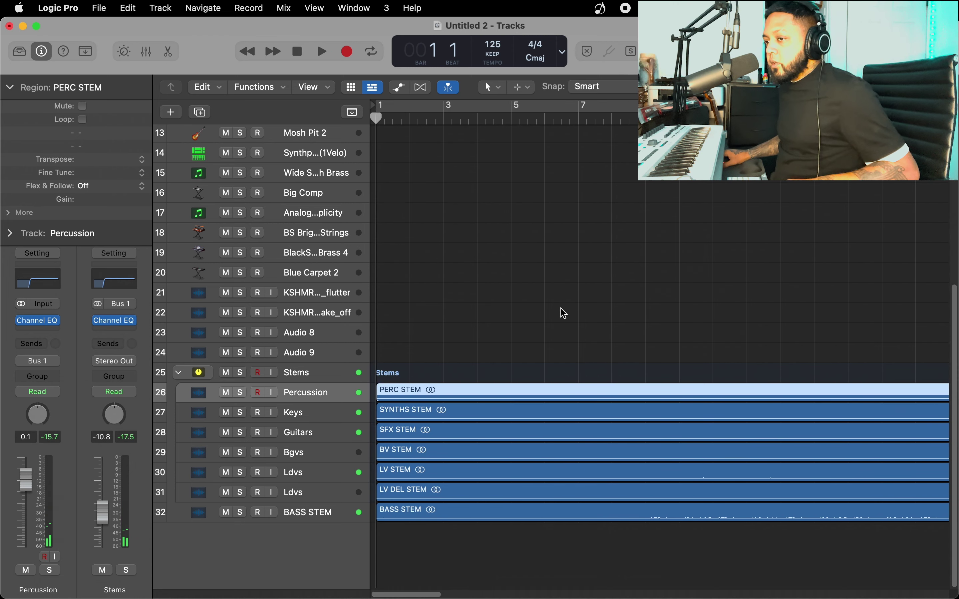
Marquee-select the seven stem regions and set their Flex & Follow to On.
{"action": "scroll", "coordinate": [546, 306], "scroll_direction": "up", "scroll_amount": 1}
{"action": "scroll", "coordinate": [546, 306], "scroll_direction": "up", "scroll_amount": 5}
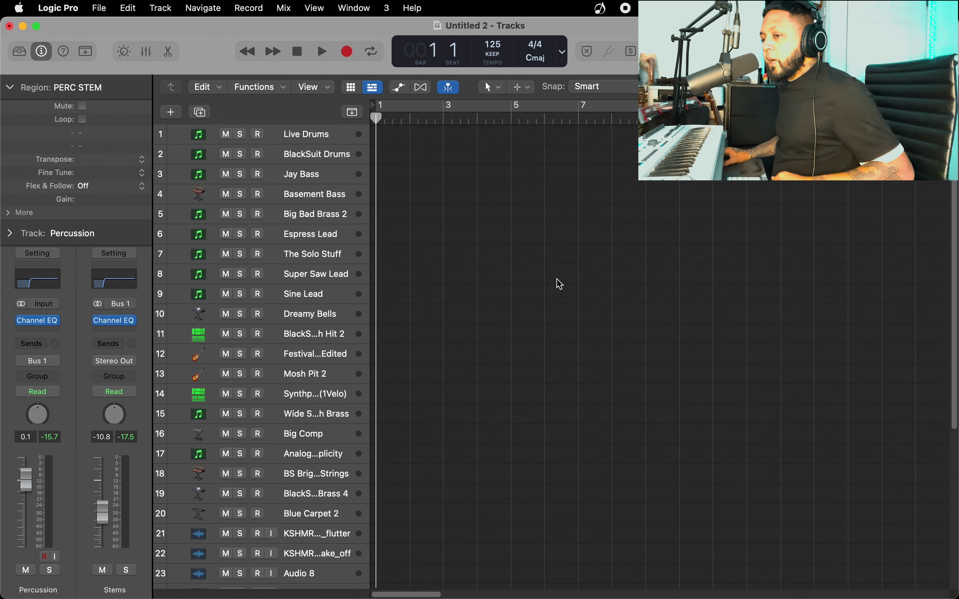
{"action": "left_click", "coordinate": [322, 141]}
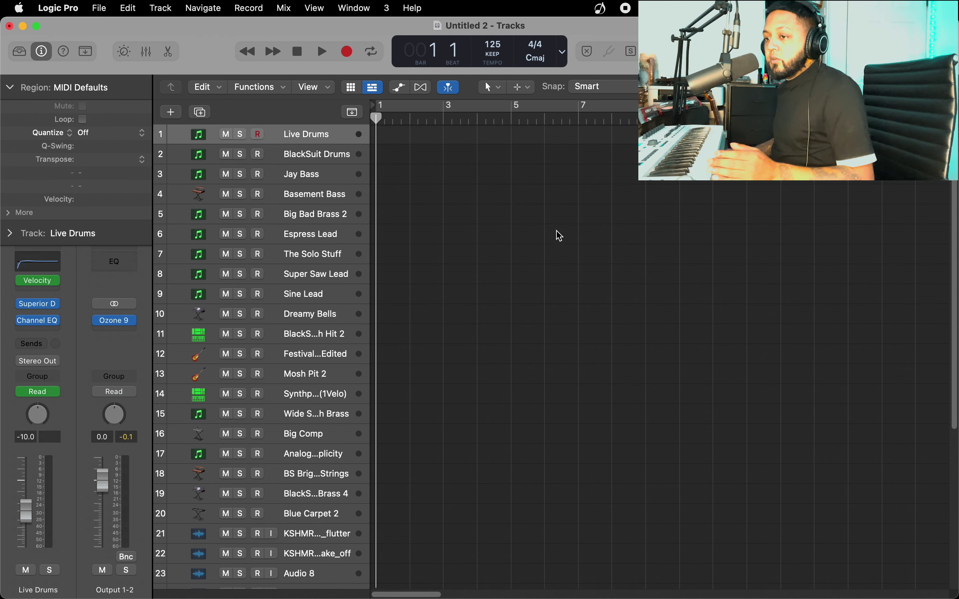
{"action": "scroll", "coordinate": [498, 331], "scroll_direction": "down", "scroll_amount": 6}
{"action": "left_click_drag", "start_coordinate": [442, 350], "coordinate": [438, 588]}
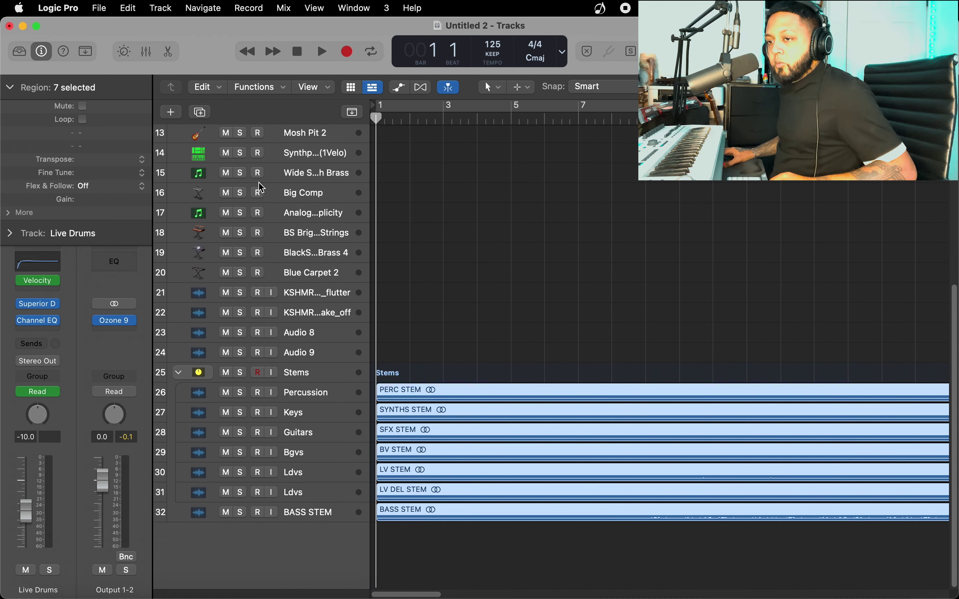
{"action": "left_click", "coordinate": [129, 191]}
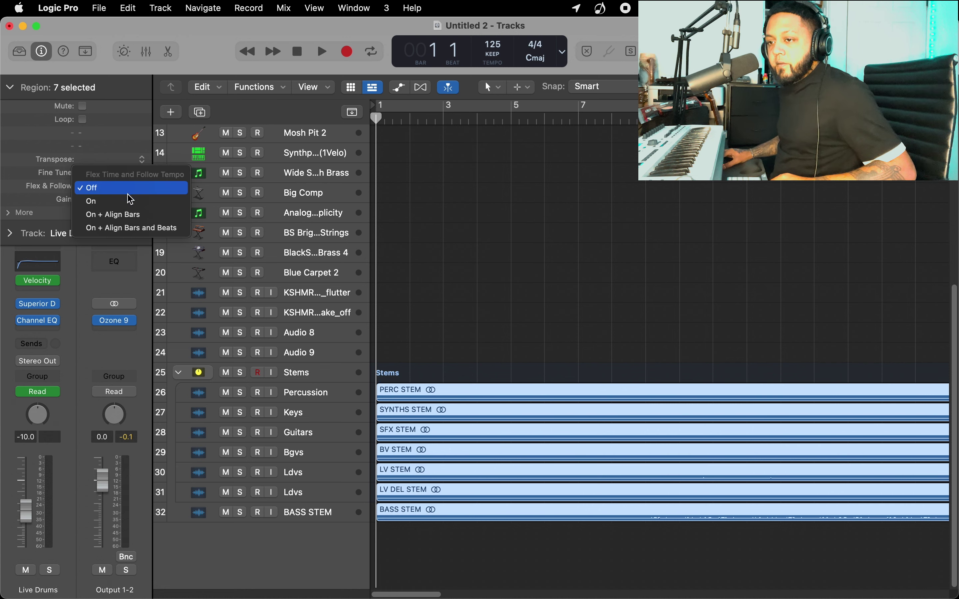
{"action": "left_click", "coordinate": [129, 203]}
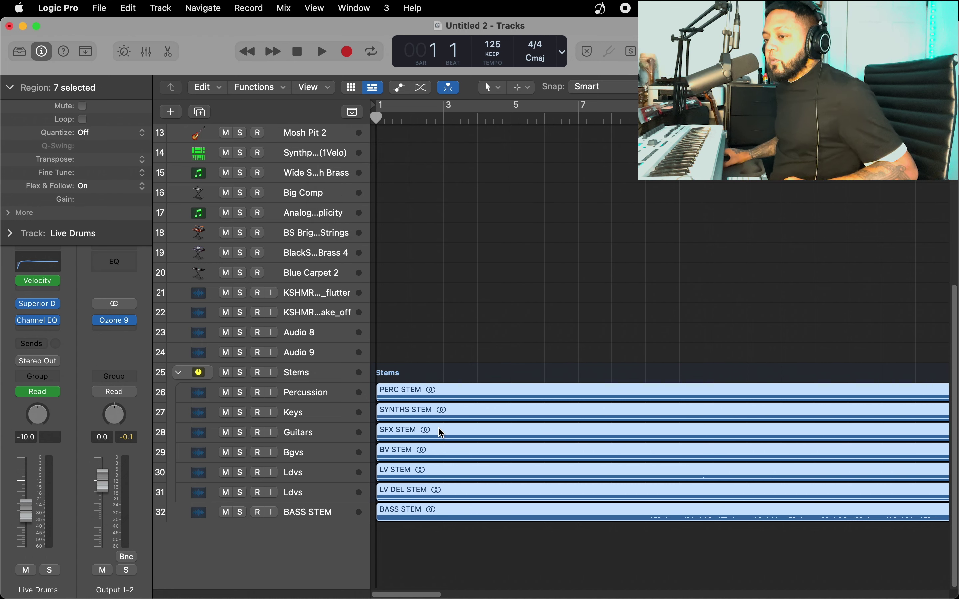
{"action": "scroll", "coordinate": [439, 418], "scroll_direction": "up", "scroll_amount": 10}
{"action": "scroll", "coordinate": [439, 413], "scroll_direction": "down", "scroll_amount": 10}
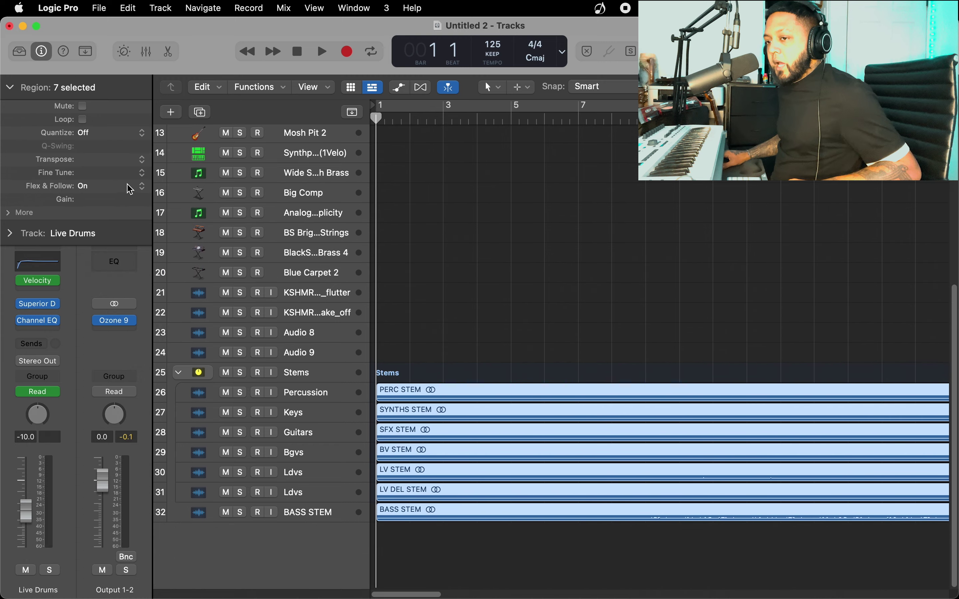
{"action": "scroll", "coordinate": [452, 443], "scroll_direction": "up", "scroll_amount": 10}
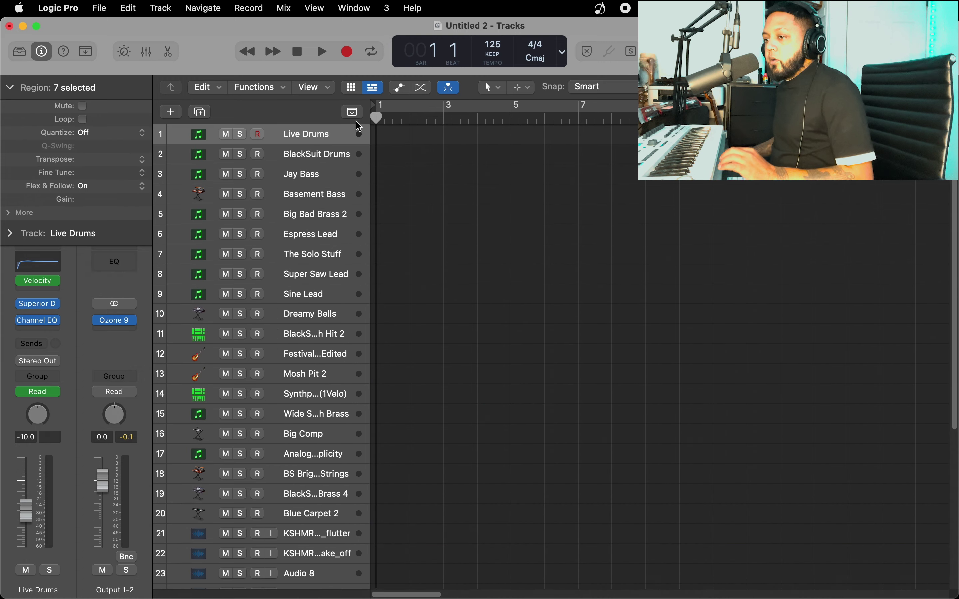
Select the Live Drums track header and enable its Record button.
{"action": "left_click", "coordinate": [317, 139]}
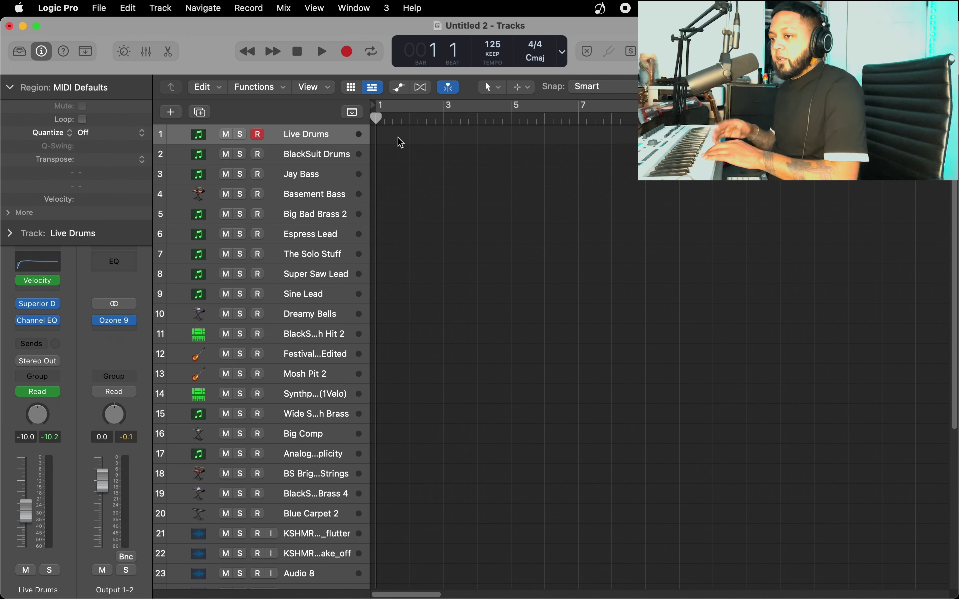
Create a test pattern region on Live Drums, toggle a C2 step, then delete the region.
{"action": "right_click", "coordinate": [400, 142]}
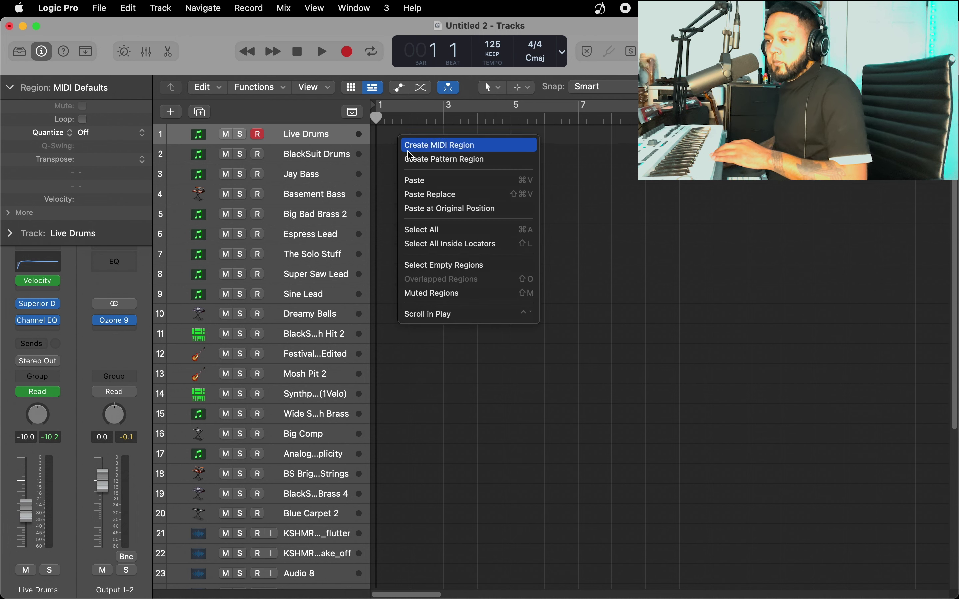
{"action": "left_click", "coordinate": [431, 154]}
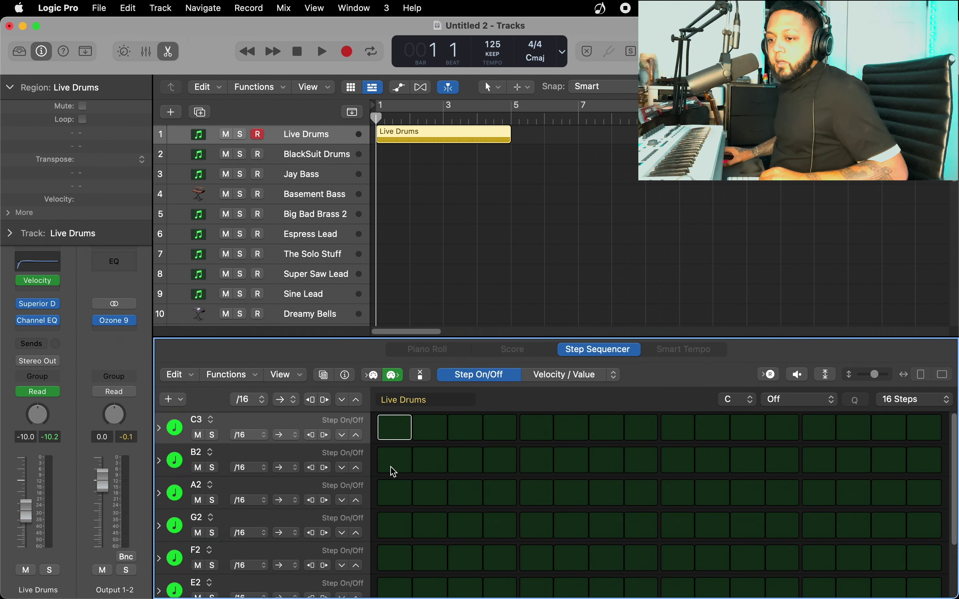
{"action": "scroll", "coordinate": [400, 499], "scroll_direction": "down", "scroll_amount": 4}
{"action": "left_click", "coordinate": [383, 586]}
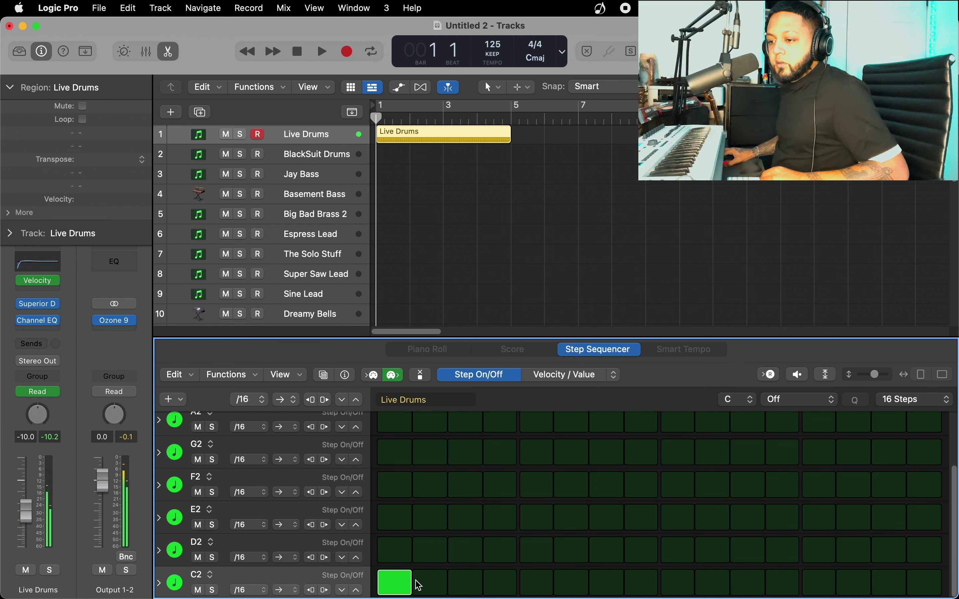
{"action": "left_click", "coordinate": [406, 579]}
{"action": "left_click_drag", "start_coordinate": [456, 183], "coordinate": [445, 141]}
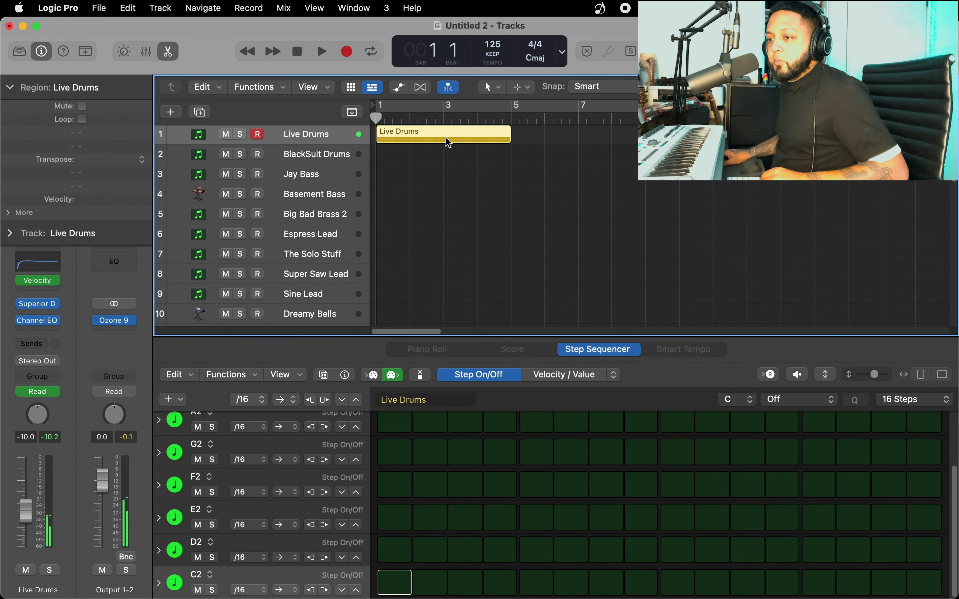
{"action": "key", "text": "Delete"}
Create an empty MIDI region on Live Drums and move it from bar 3 to bar 1.
{"action": "right_click", "coordinate": [447, 143]}
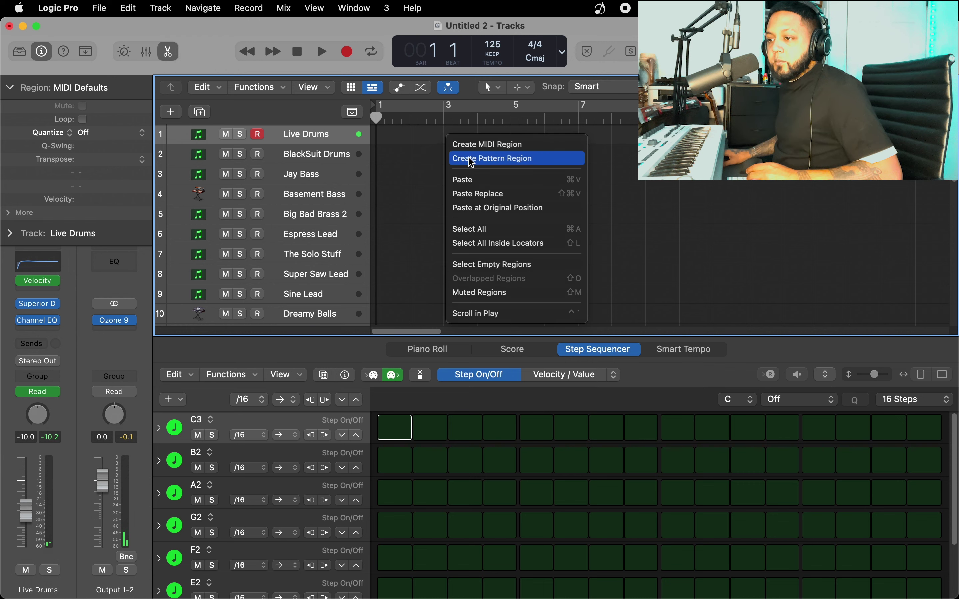
{"action": "left_click", "coordinate": [473, 145]}
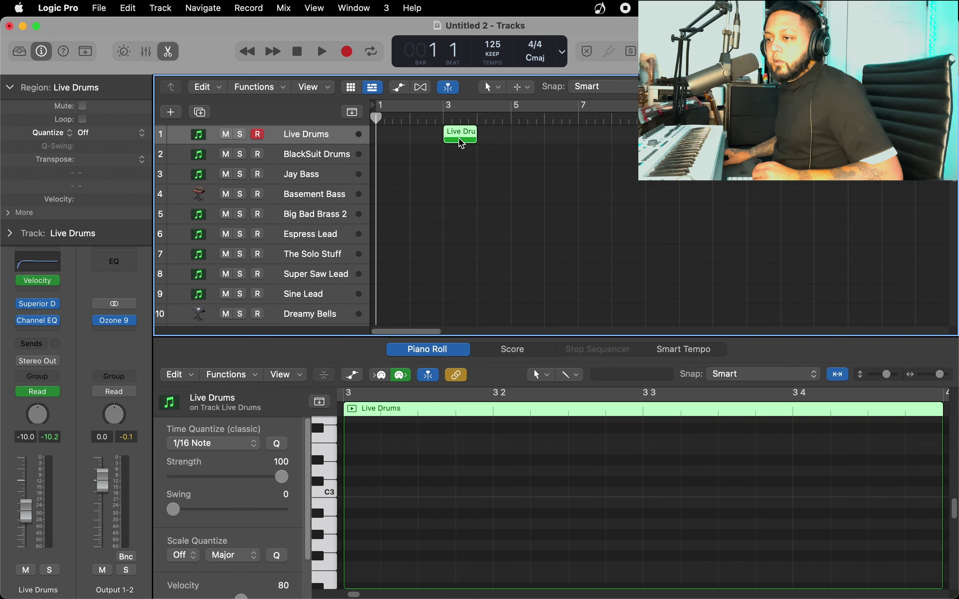
{"action": "left_click_drag", "start_coordinate": [461, 139], "coordinate": [397, 145]}
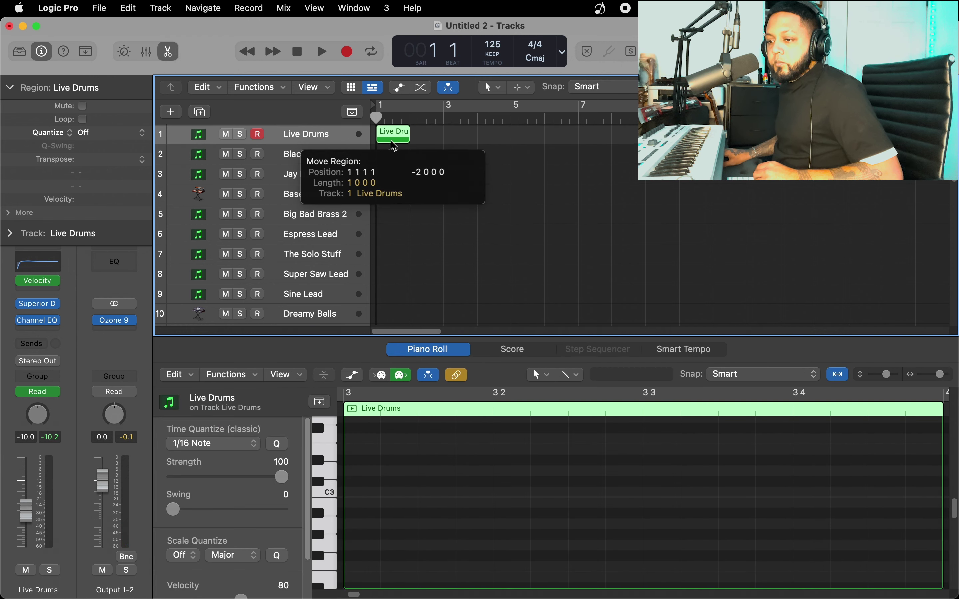
{"action": "scroll", "coordinate": [368, 514], "scroll_direction": "down", "scroll_amount": 5}
{"action": "scroll", "coordinate": [370, 518], "scroll_direction": "down", "scroll_amount": 1}
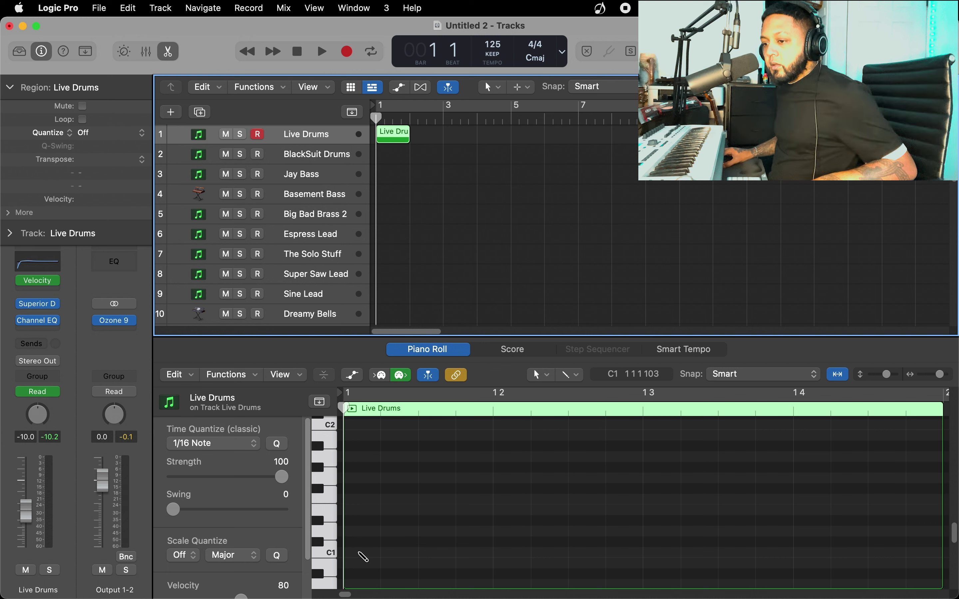
Draw C1 notes on beats 1–4 and four D1 notes between them.
{"action": "left_click", "coordinate": [361, 553]}
{"action": "left_click", "coordinate": [507, 553]}
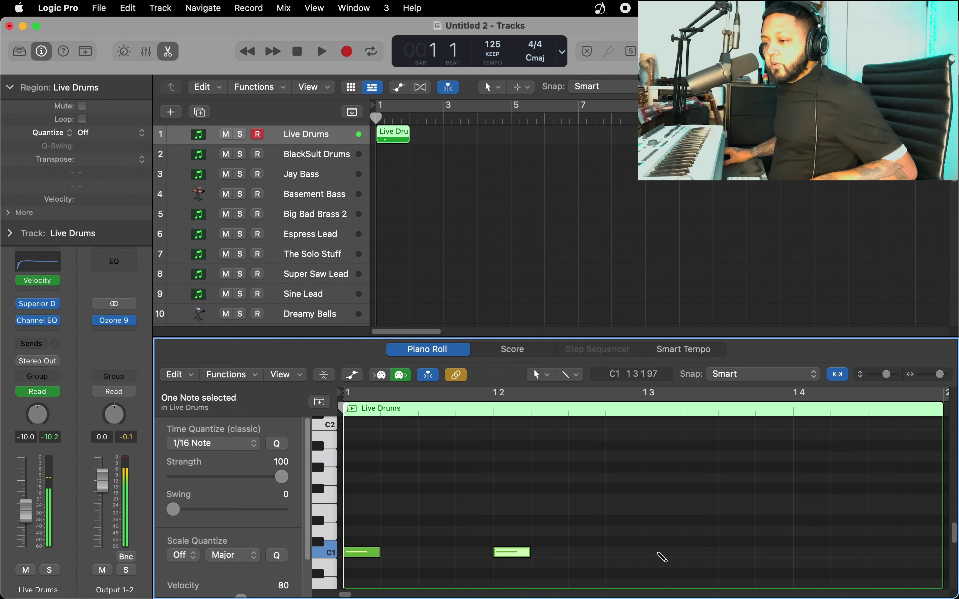
{"action": "left_click", "coordinate": [661, 553]}
{"action": "left_click", "coordinate": [820, 552]}
{"action": "left_click", "coordinate": [470, 531]}
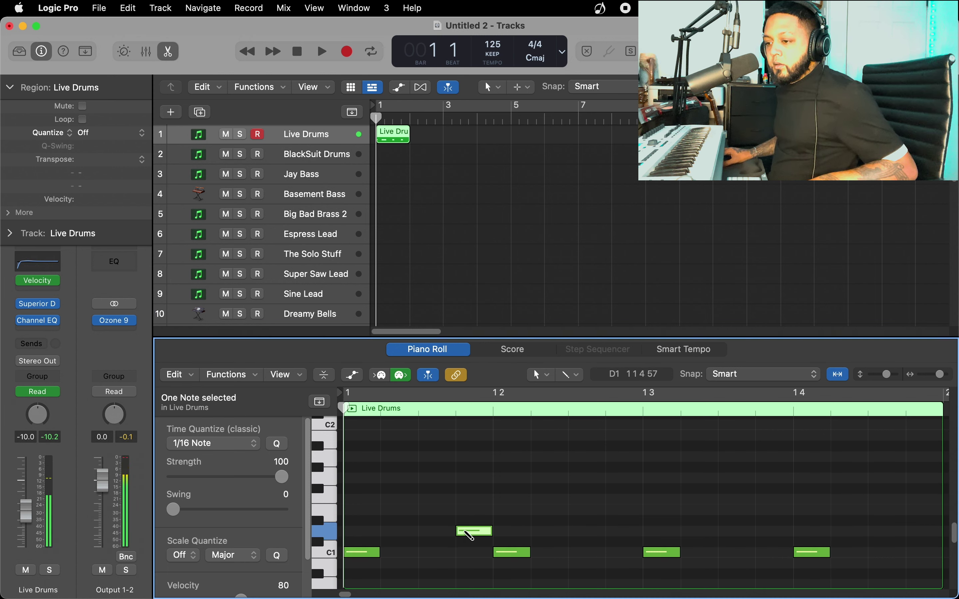
{"action": "left_click", "coordinate": [585, 531]}
{"action": "left_click", "coordinate": [774, 531]}
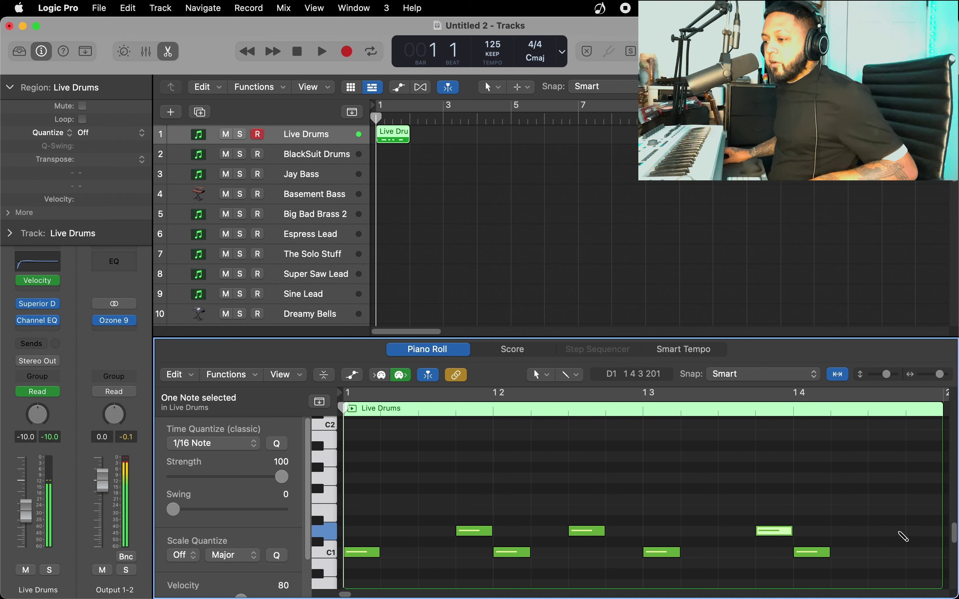
{"action": "left_click", "coordinate": [886, 531]}
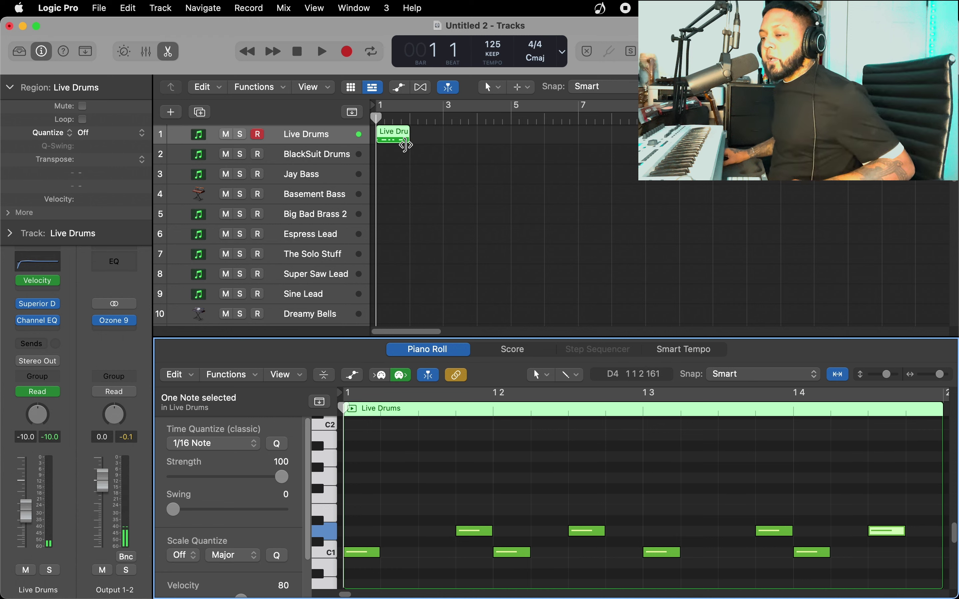
Play back the new drum pattern, stop, and refocus the Live Drums track.
{"action": "key", "text": "space"}
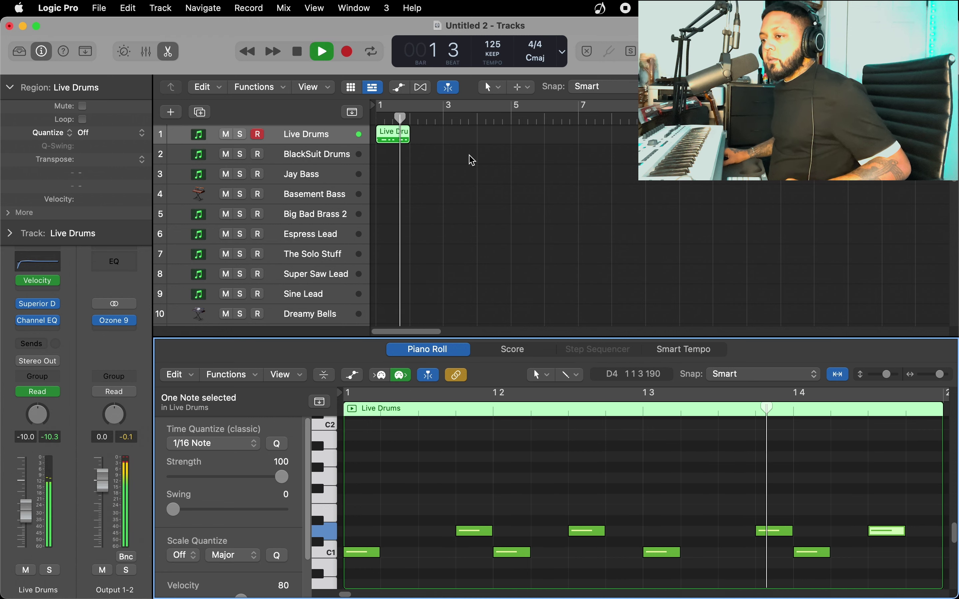
{"action": "key", "text": "space"}
{"action": "left_click", "coordinate": [259, 135]}
Delete the test drum region, return to start, and view then close Superior Drummer 3.
{"action": "key", "text": "Delete"}
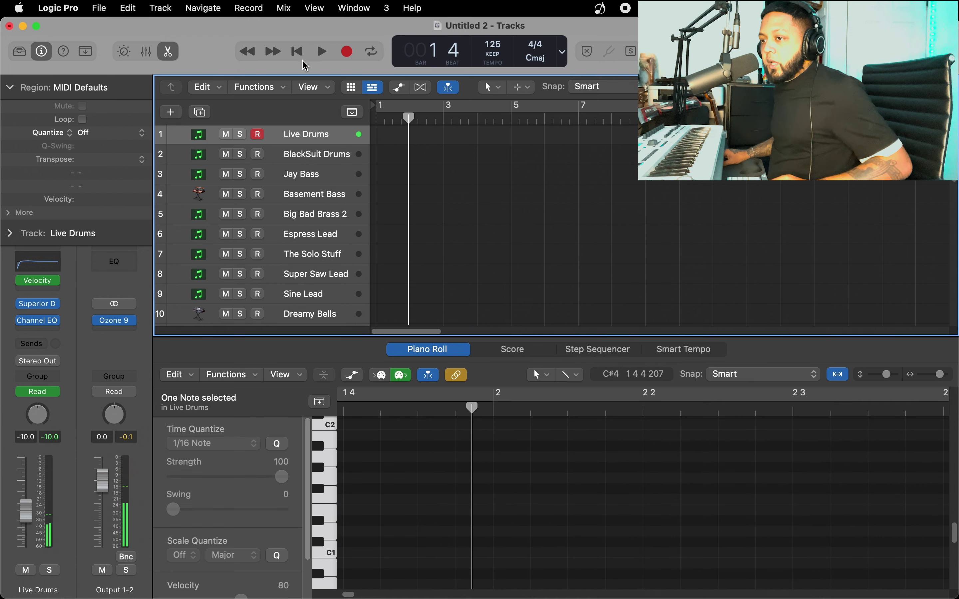
{"action": "key", "text": "Return"}
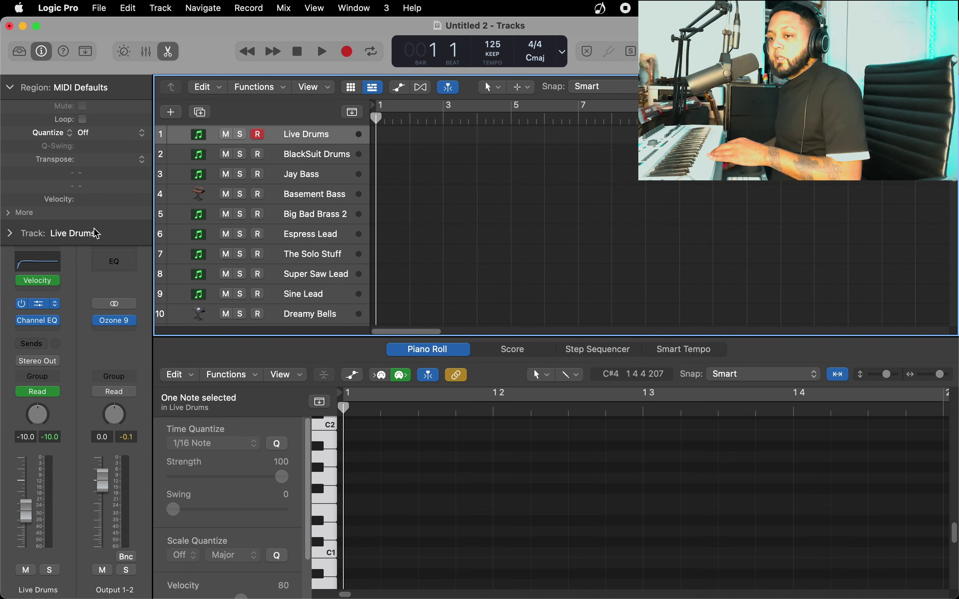
{"action": "key", "text": "v"}
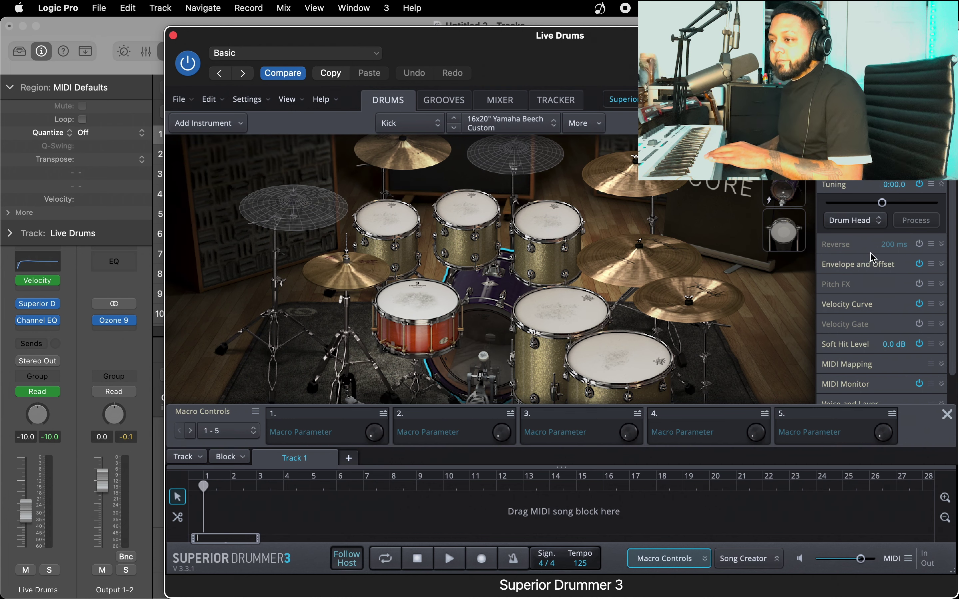
{"action": "left_click_drag", "start_coordinate": [396, 36], "coordinate": [331, 27]}
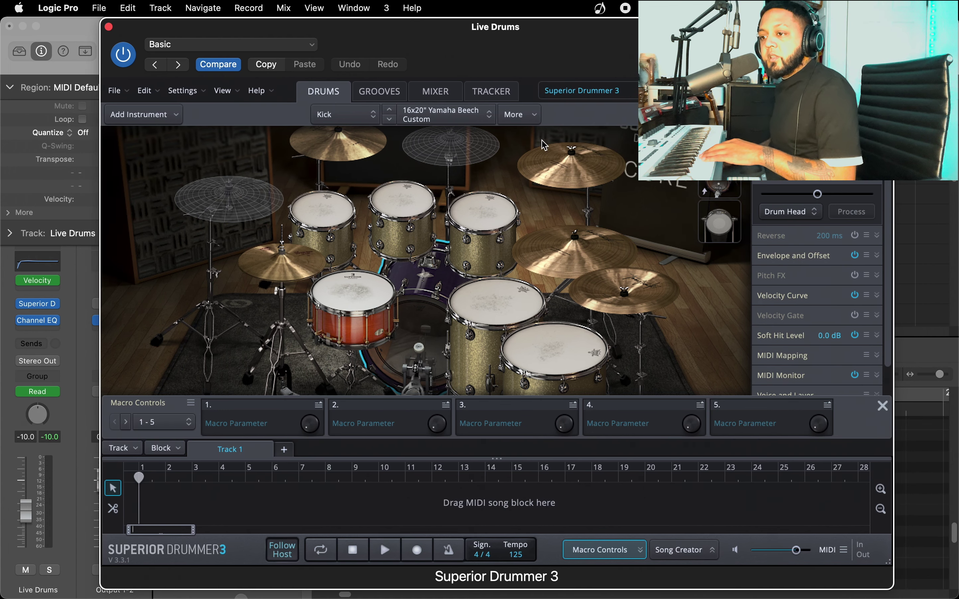
{"action": "left_click", "coordinate": [108, 27]}
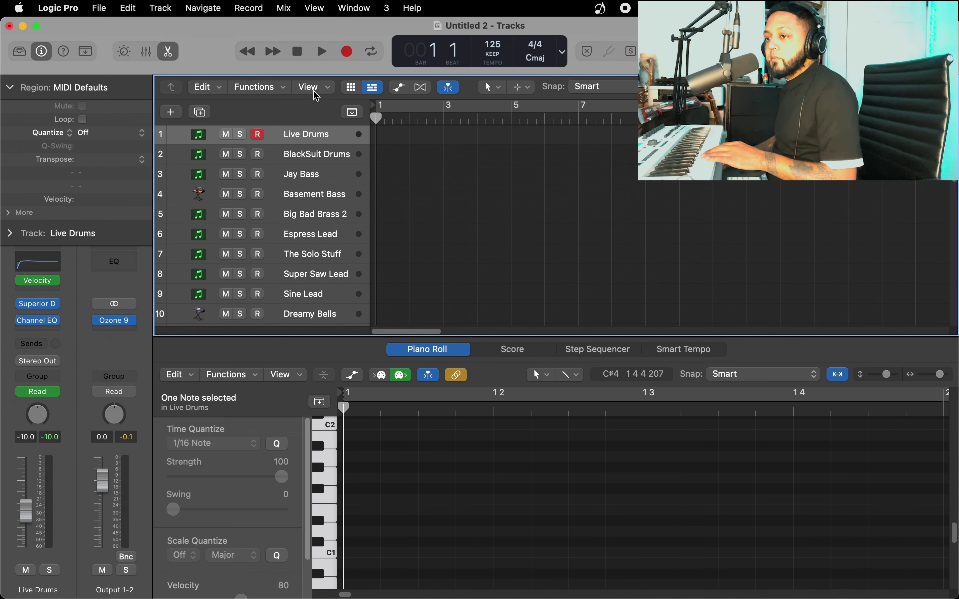
Close the Piano Roll, enable Cycle over the opening bars, and preview playback from bar 1.
{"action": "left_click", "coordinate": [166, 58]}
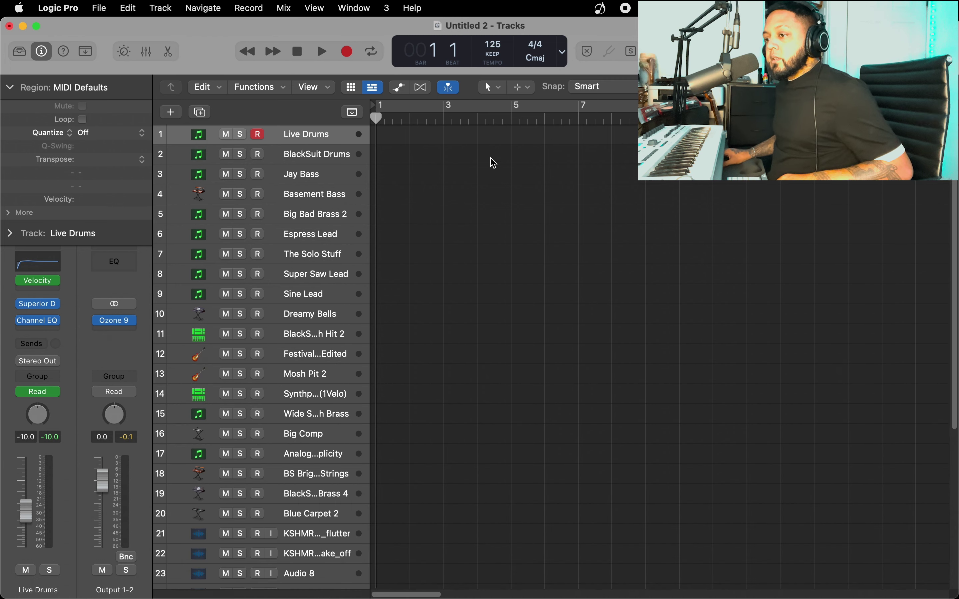
{"action": "left_click", "coordinate": [447, 111]}
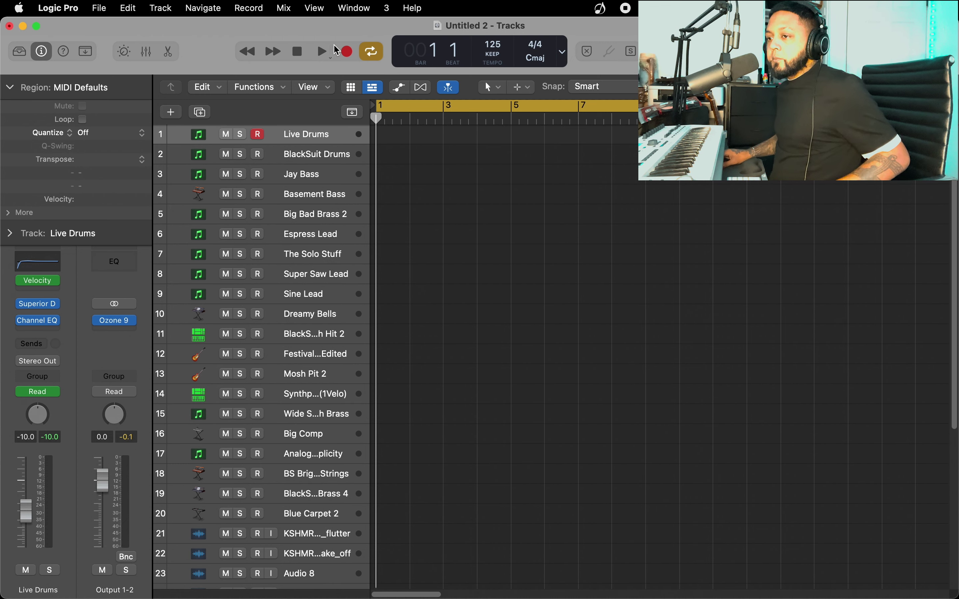
{"action": "left_click", "coordinate": [322, 51]}
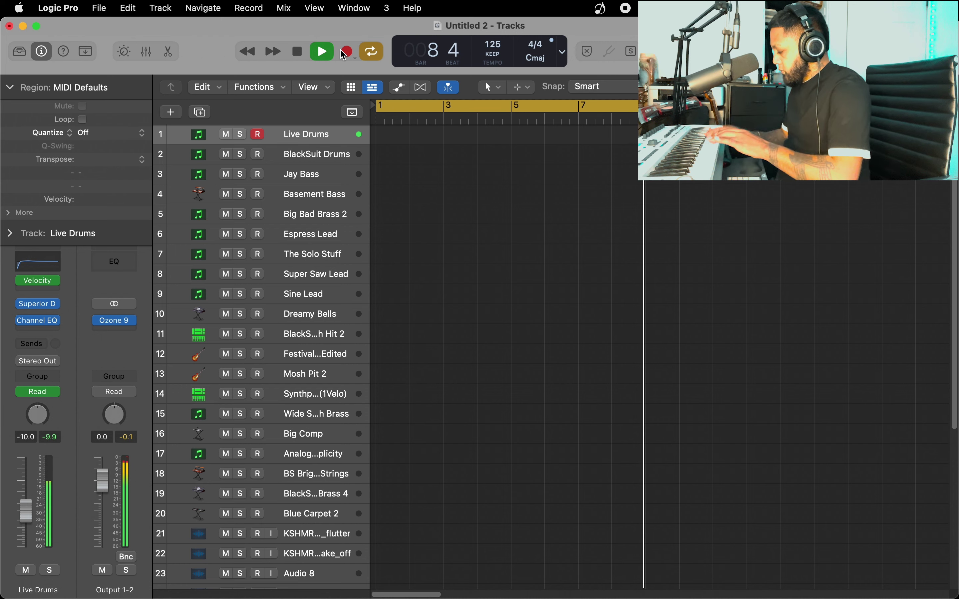
{"action": "key", "text": "space"}
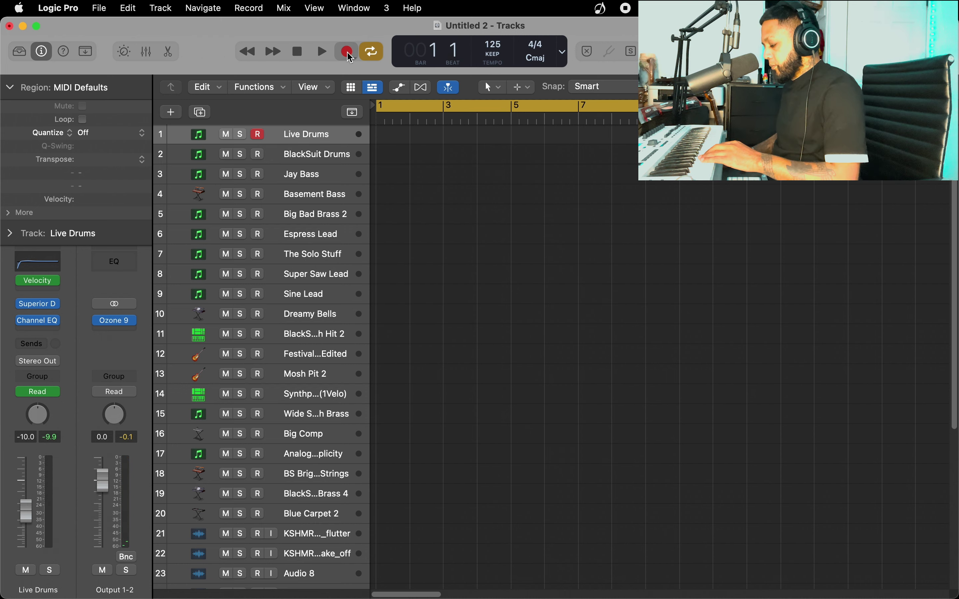
Record a drum take on Live Drums running from about bar 2 past bar 8.
{"action": "left_click", "coordinate": [347, 52]}
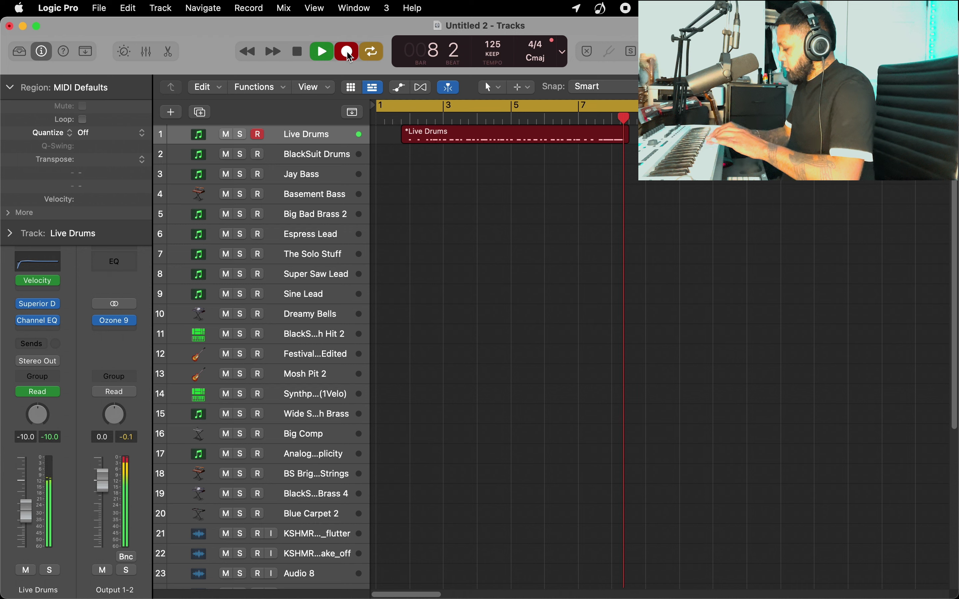
{"action": "key", "text": "space"}
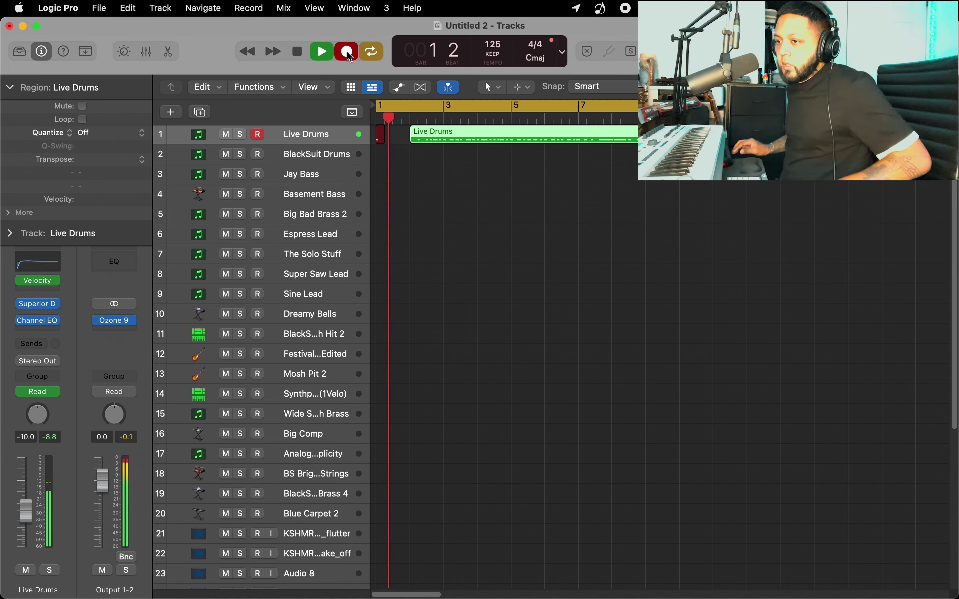
{"action": "key", "text": "space"}
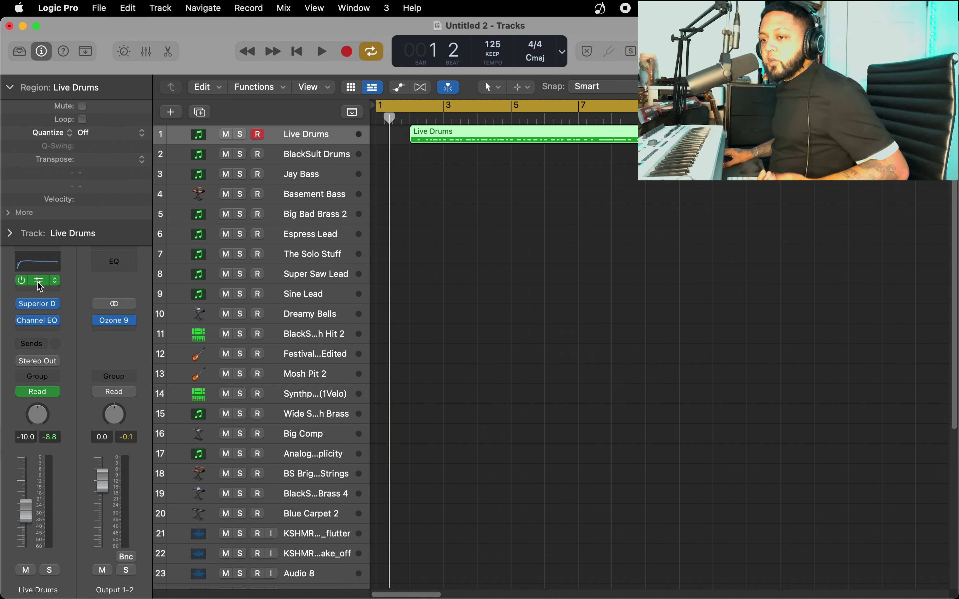
Review the Live Drums Velocity Processor set to Maximize Velocity at 127, then close it.
{"action": "left_click", "coordinate": [38, 283]}
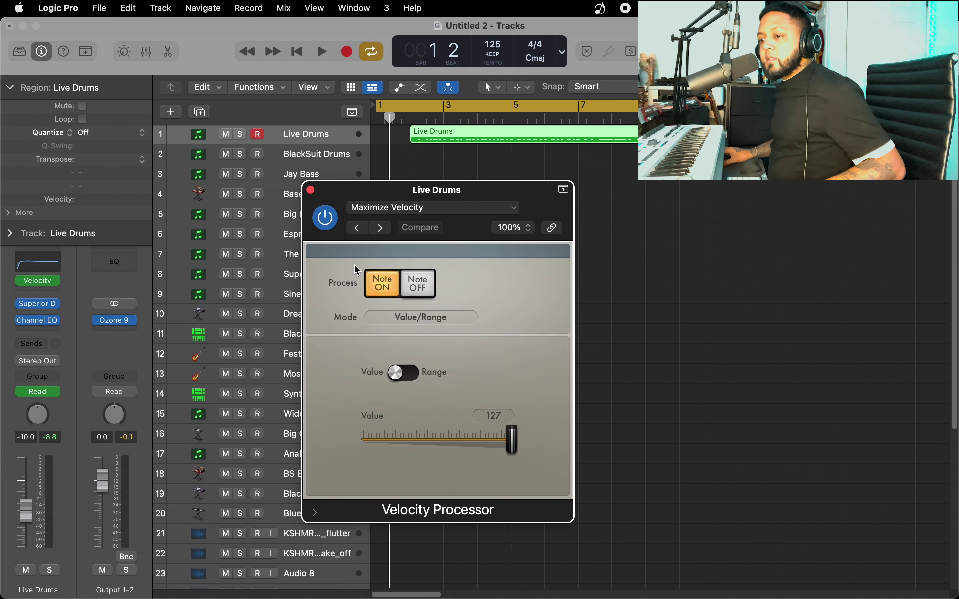
{"action": "left_click", "coordinate": [311, 190]}
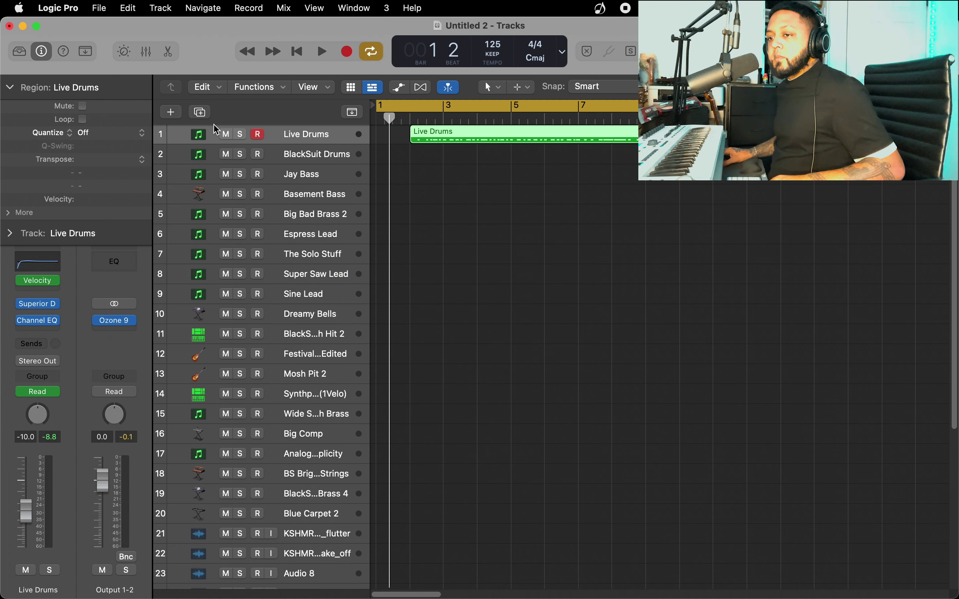
Quantize the Live Drums region to 1/16 Note, play it from the start, and select Jay Bass.
{"action": "left_click", "coordinate": [129, 132]}
{"action": "left_click", "coordinate": [109, 212]}
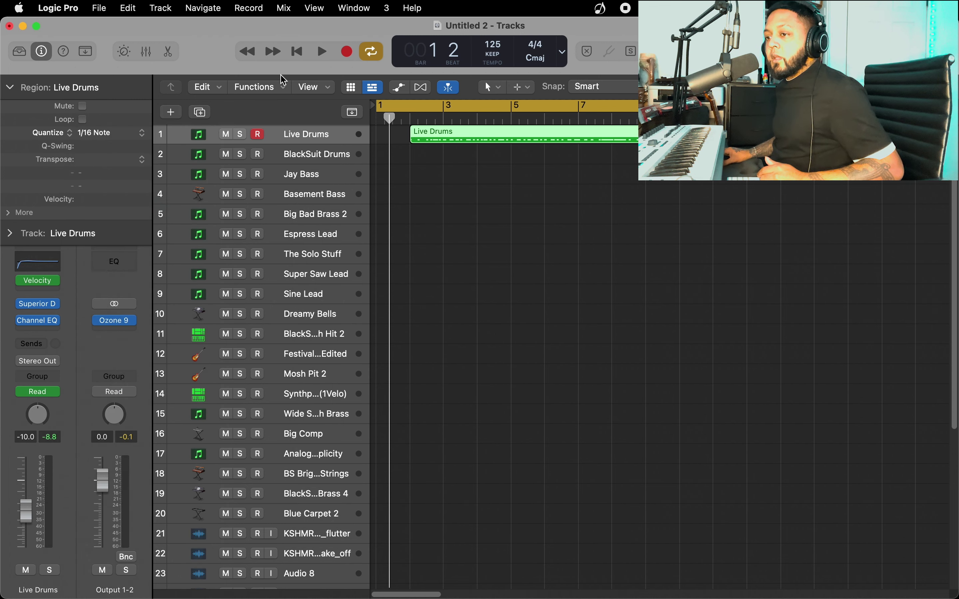
{"action": "left_click", "coordinate": [296, 53]}
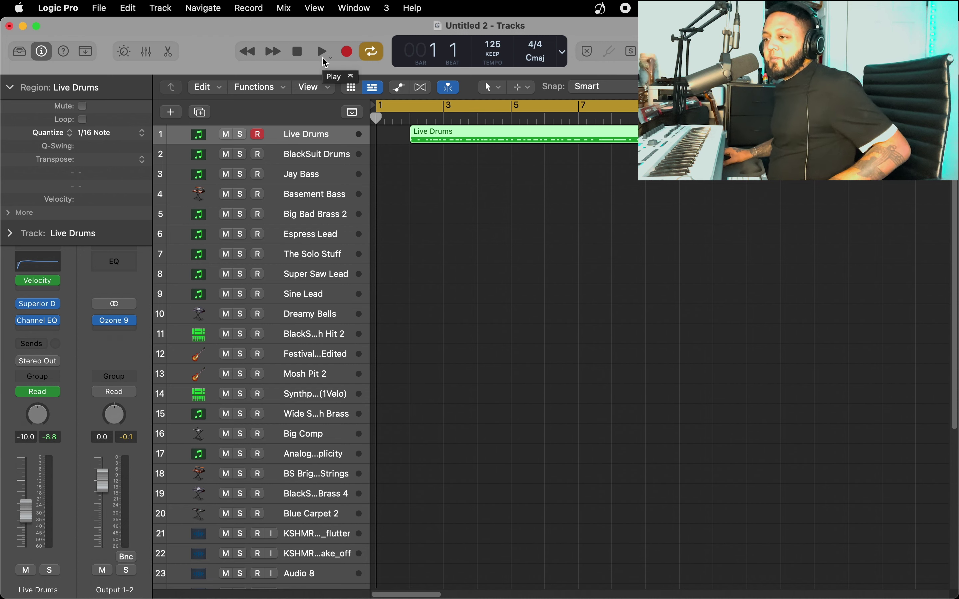
{"action": "left_click", "coordinate": [323, 53]}
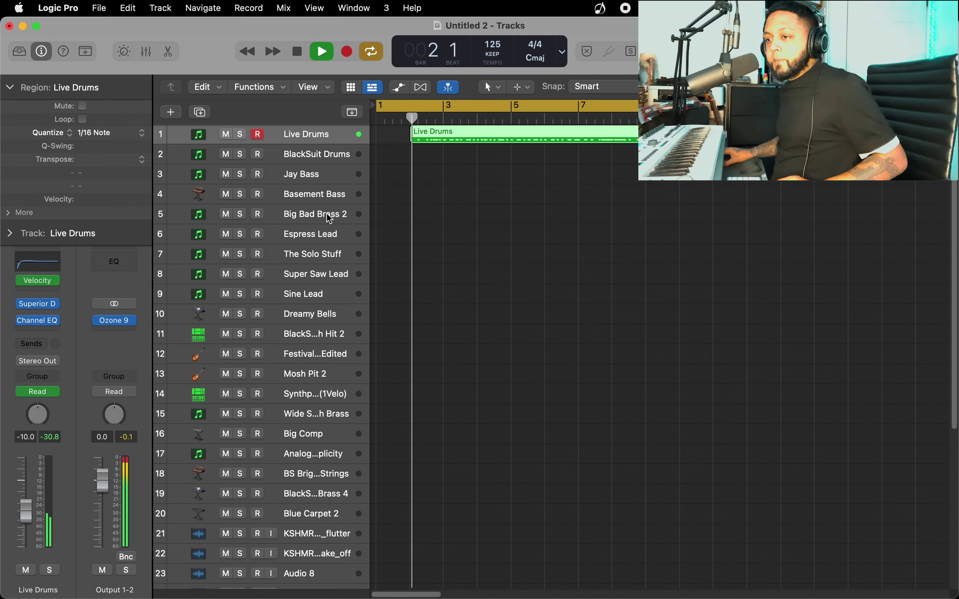
{"action": "left_click", "coordinate": [324, 173]}
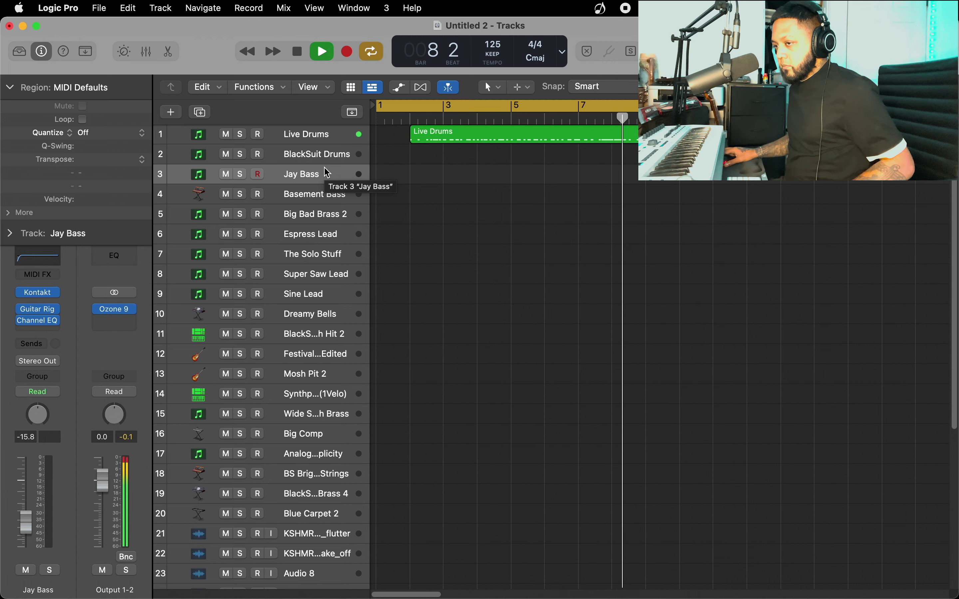
{"action": "key", "text": "space"}
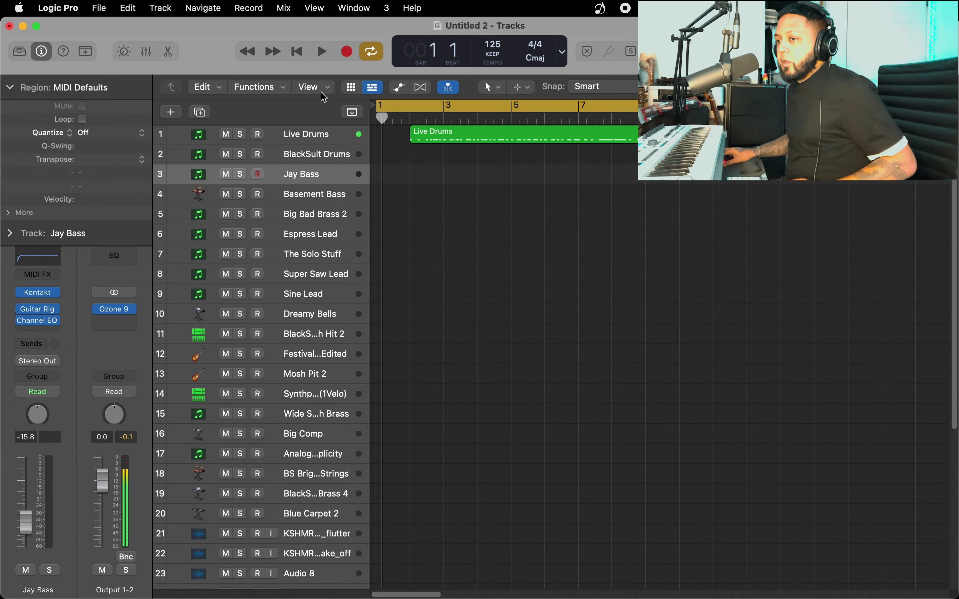
{"action": "left_click", "coordinate": [298, 53]}
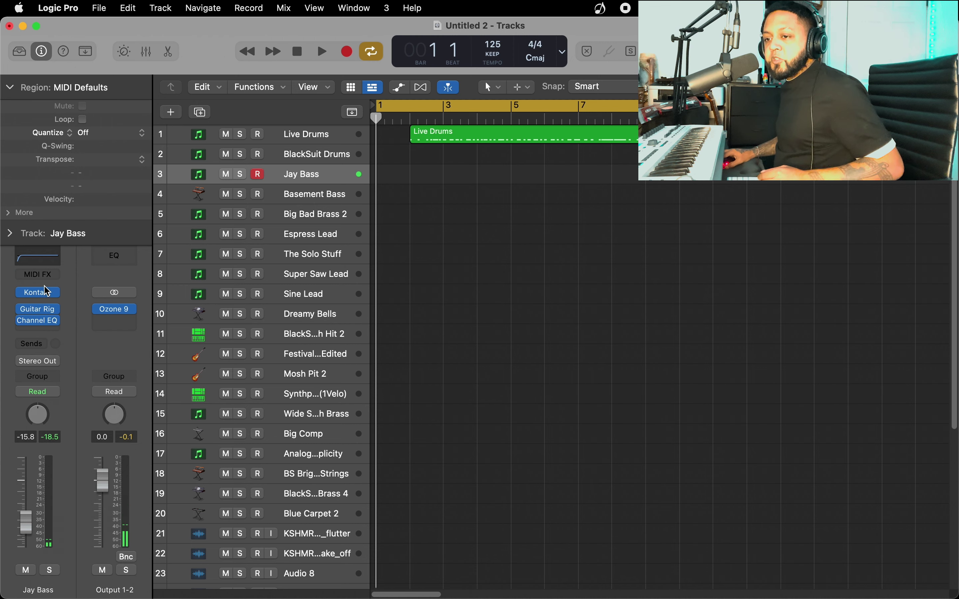
{"action": "left_click", "coordinate": [40, 297]}
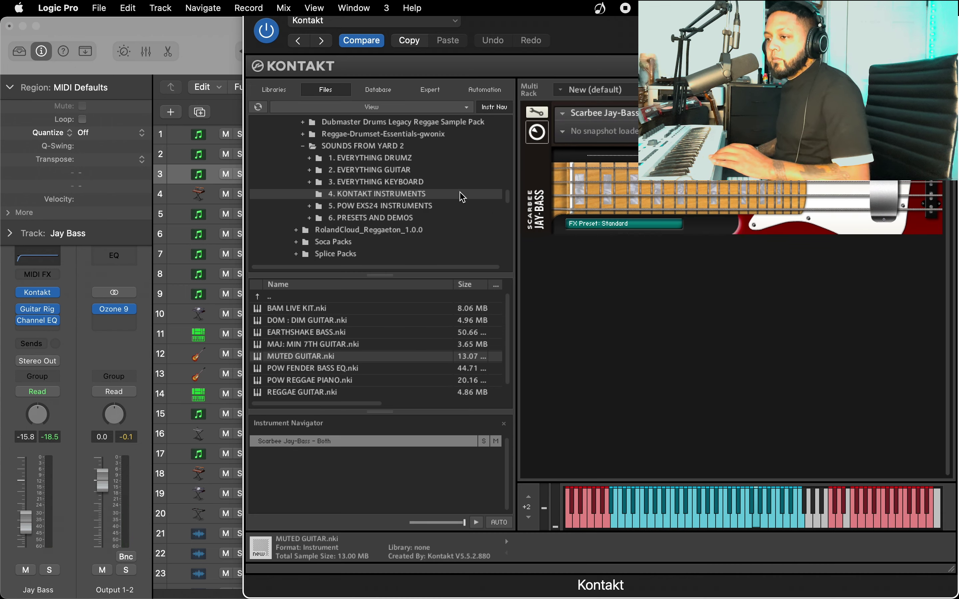
{"action": "left_click", "coordinate": [278, 90]}
{"action": "scroll", "coordinate": [420, 253], "scroll_direction": "down", "scroll_amount": 15}
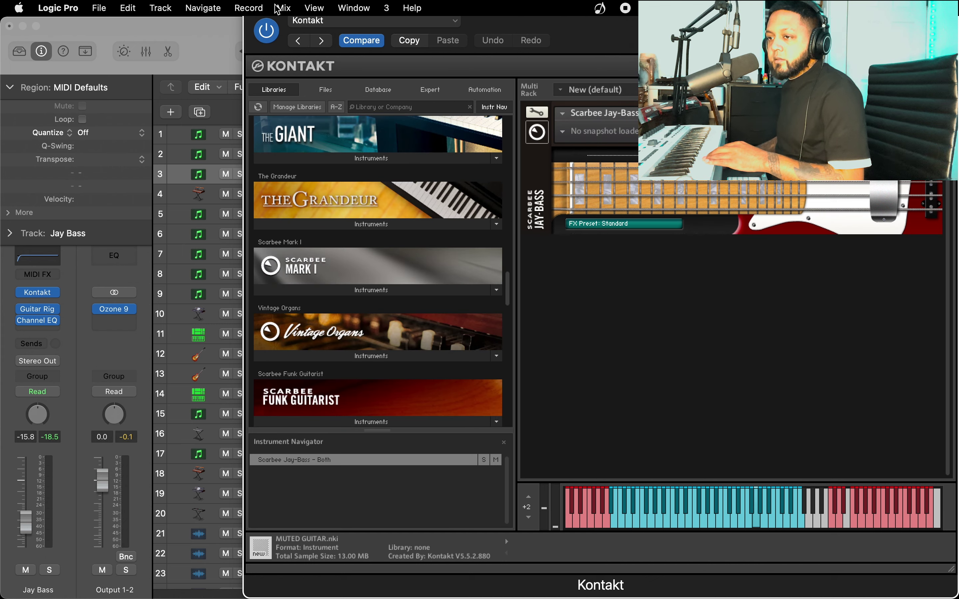
{"action": "left_click_drag", "start_coordinate": [513, 31], "coordinate": [373, 72]}
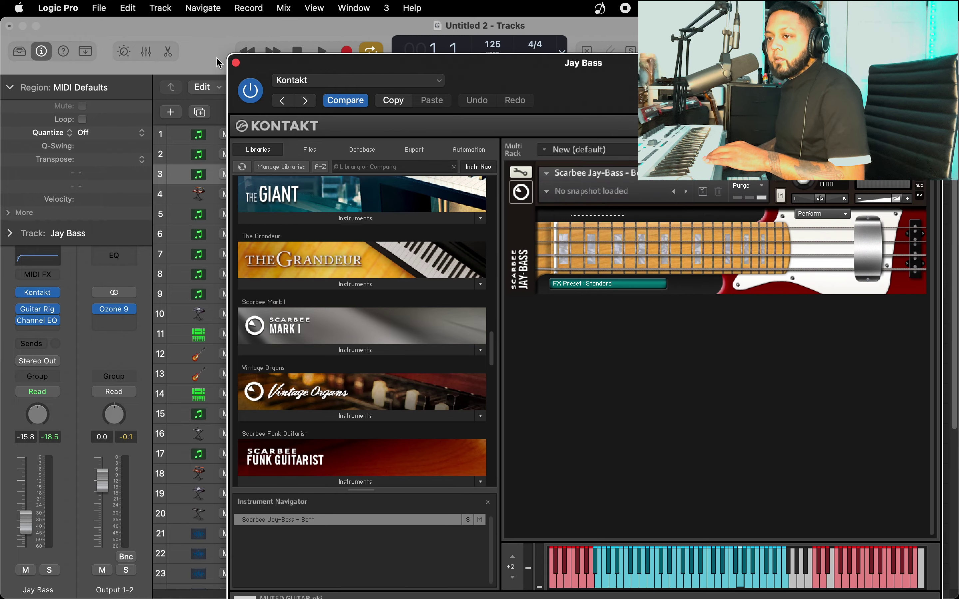
{"action": "left_click", "coordinate": [235, 64]}
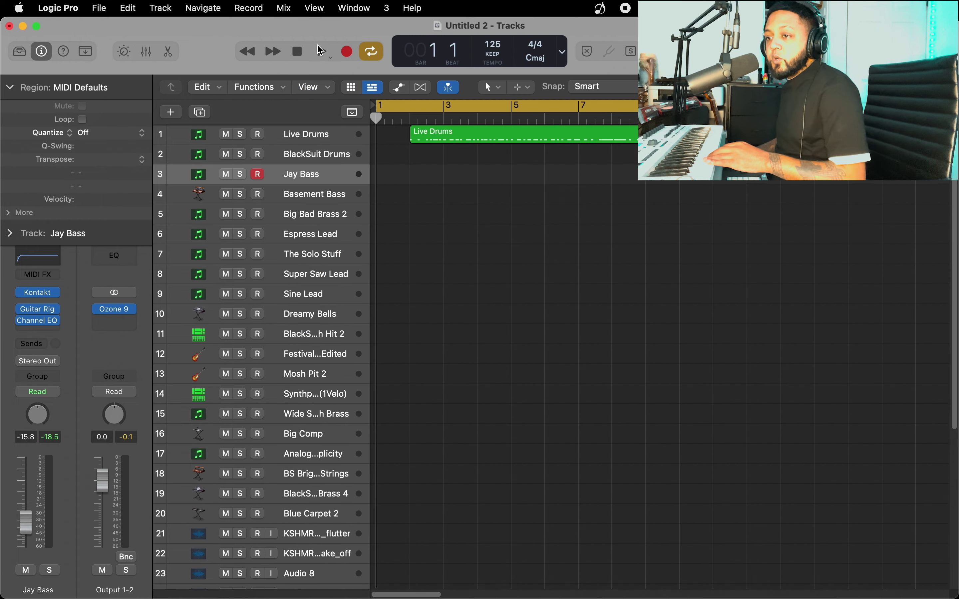
Record the Jay Bass line, quantize it to 1/16 Note, and select Synthpad 1 (1Velo).
{"action": "left_click", "coordinate": [343, 56]}
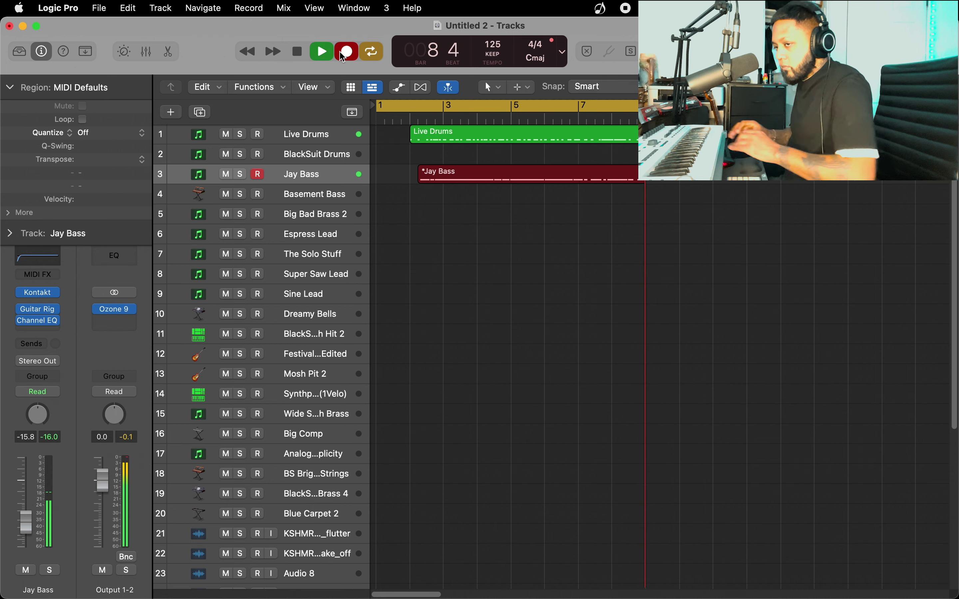
{"action": "key", "text": "space"}
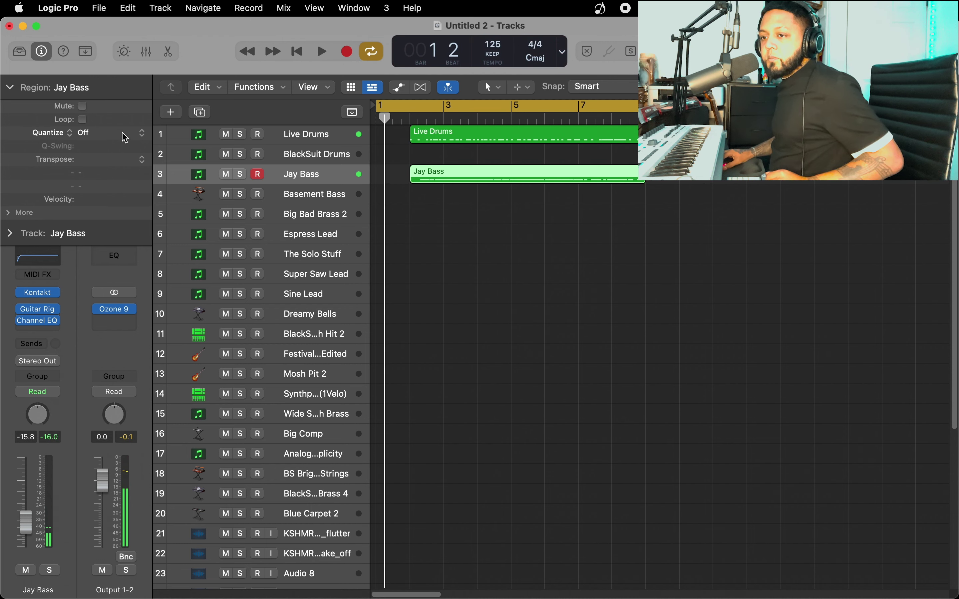
{"action": "left_click", "coordinate": [125, 137]}
{"action": "left_click", "coordinate": [129, 221]}
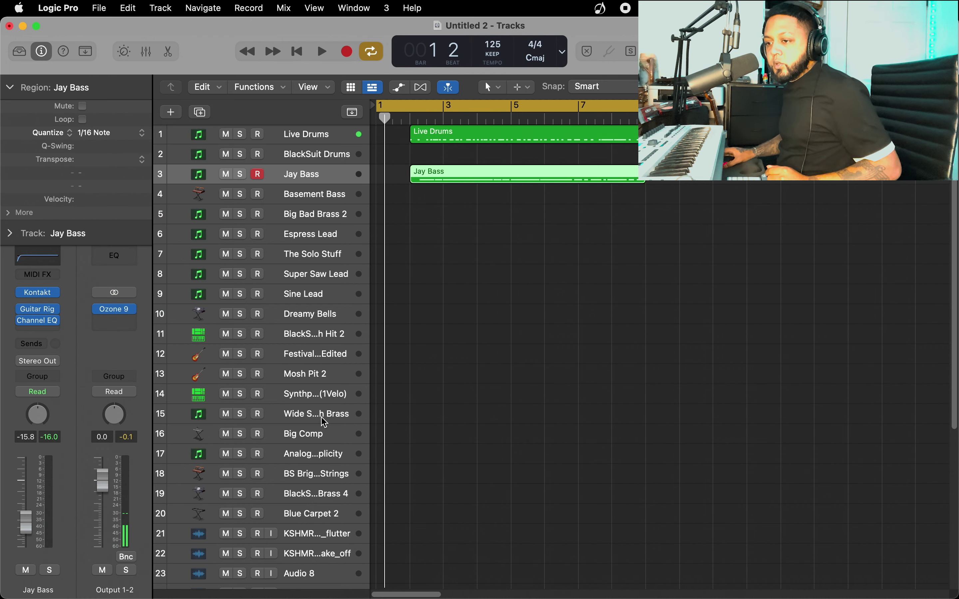
{"action": "left_click", "coordinate": [337, 395]}
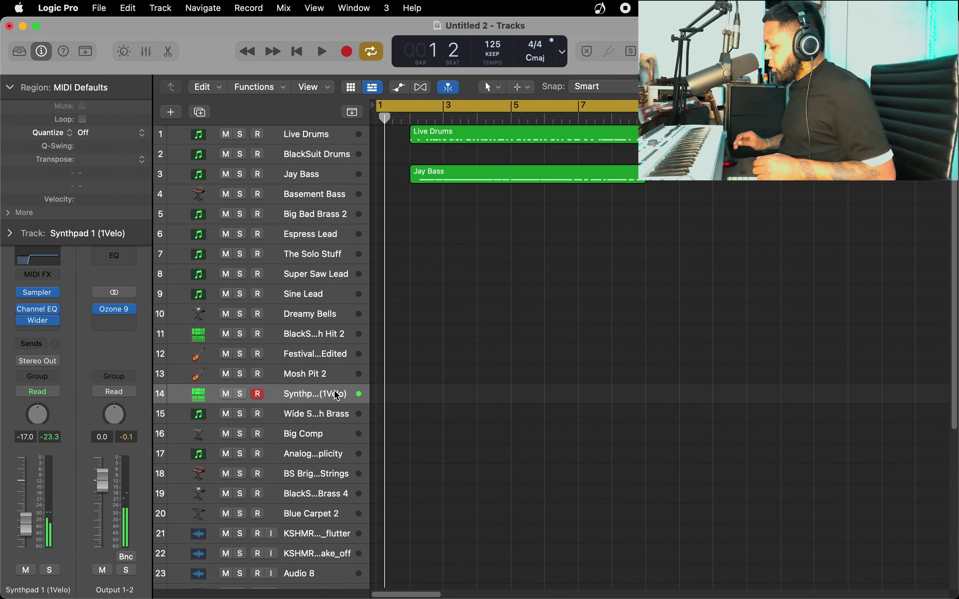
Record the Synthpad 1 (1Velo) pad part, quantize it to 1/16 Note, and select Mosh Pit 2.
{"action": "left_click", "coordinate": [346, 57]}
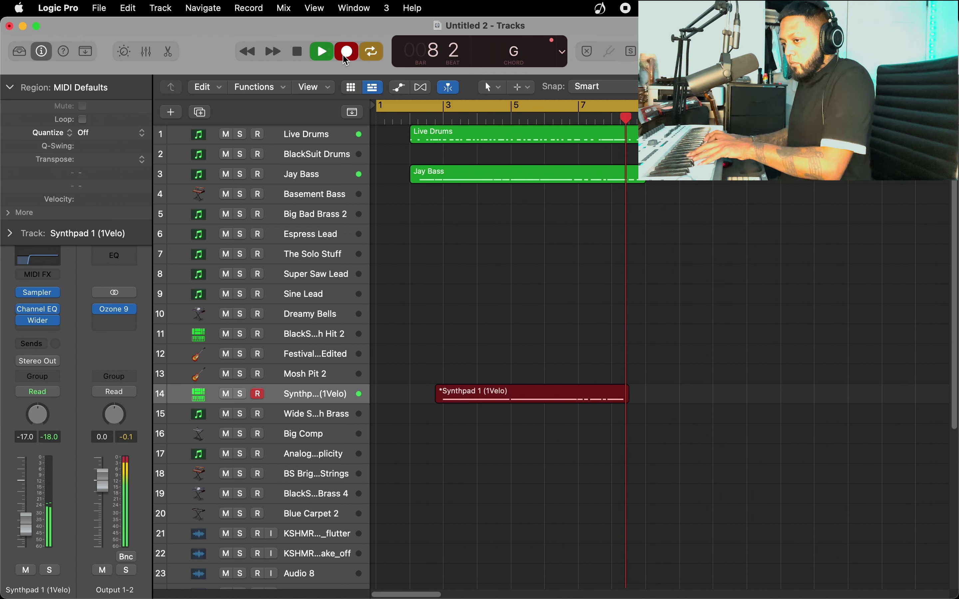
{"action": "key", "text": "space"}
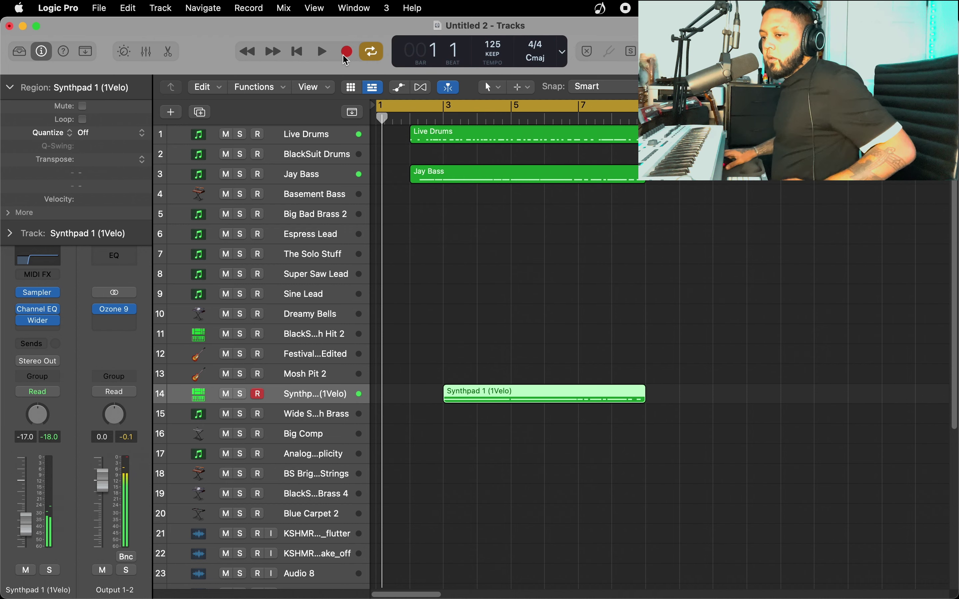
{"action": "left_click", "coordinate": [134, 132]}
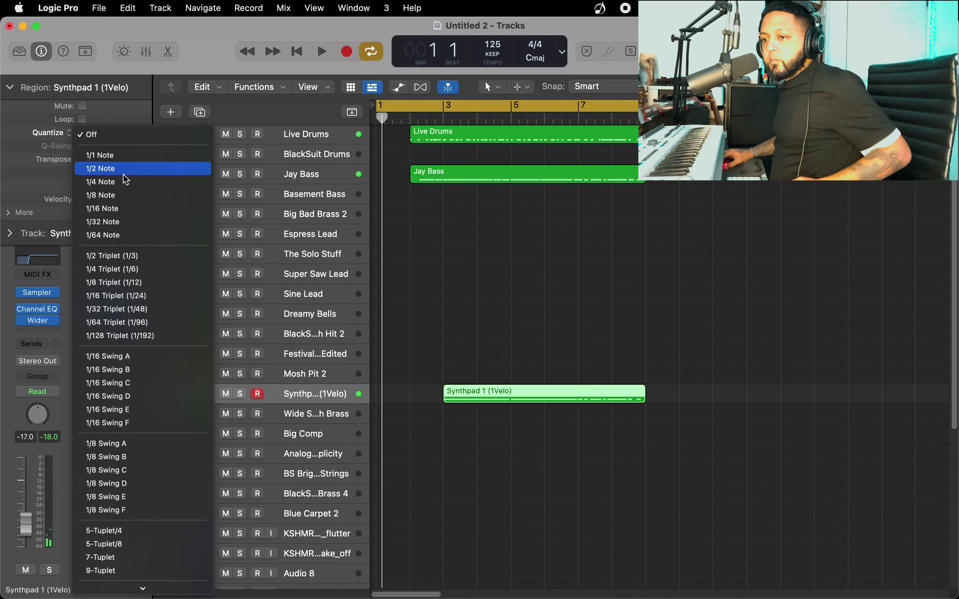
{"action": "left_click", "coordinate": [123, 208]}
{"action": "left_click", "coordinate": [299, 370]}
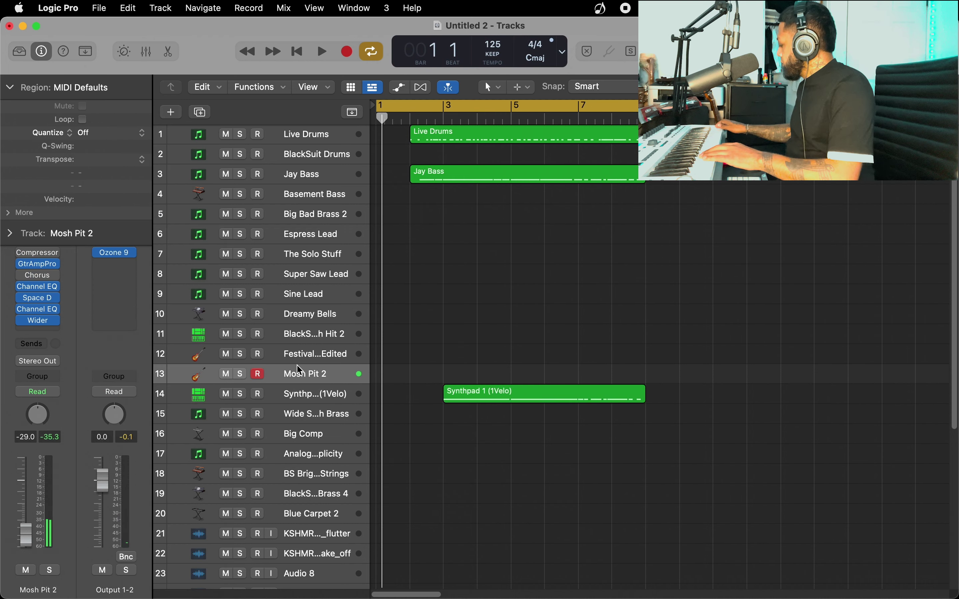
Record a Mosh Pit 2 guitar take starting from the left locator.
{"action": "left_click", "coordinate": [297, 55]}
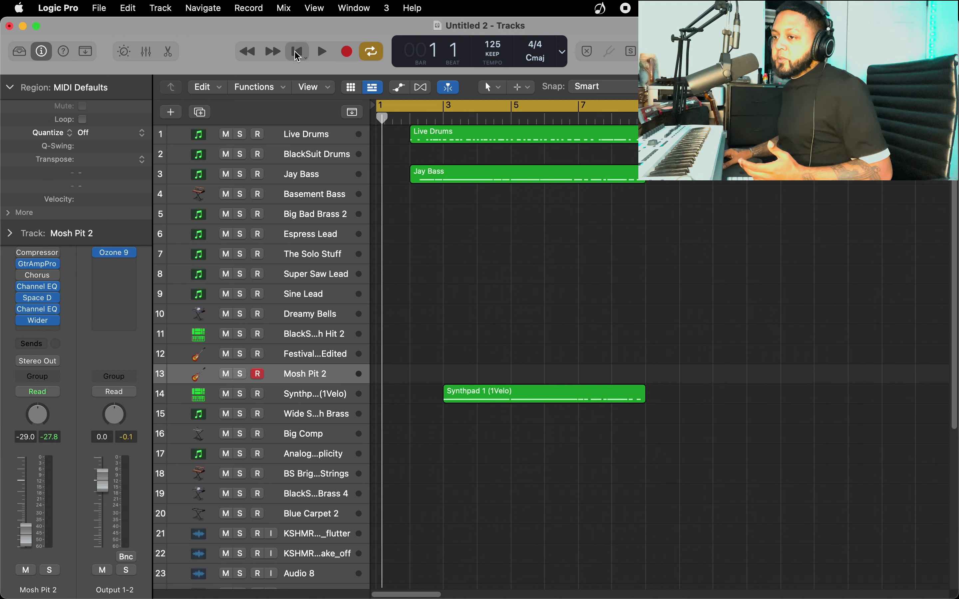
{"action": "left_click", "coordinate": [348, 54]}
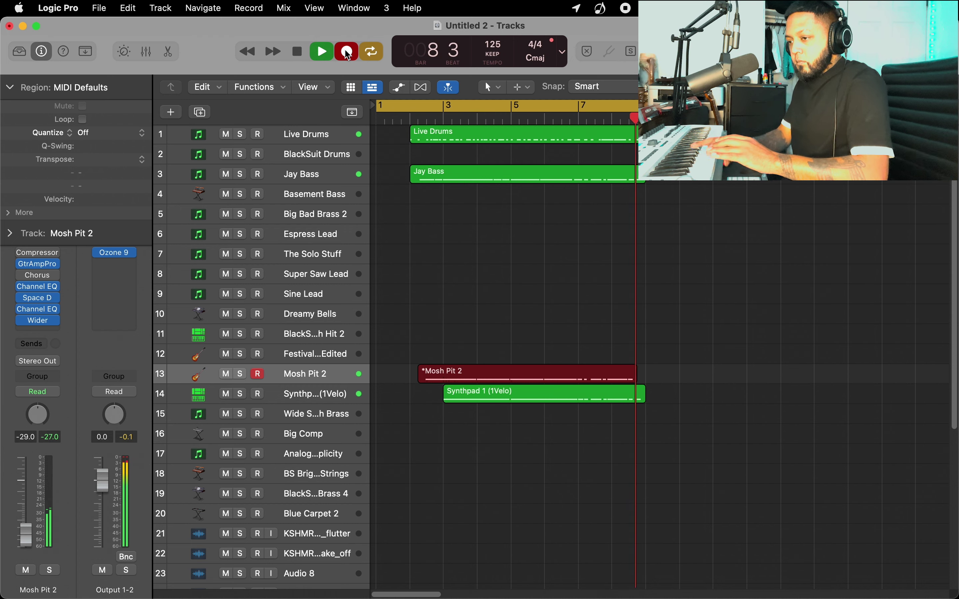
{"action": "left_click", "coordinate": [347, 52]}
Quantize the Mosh Pit 2 region to 1/16 notes and select BlackSuit Orch Hit 2.
{"action": "left_click", "coordinate": [103, 132]}
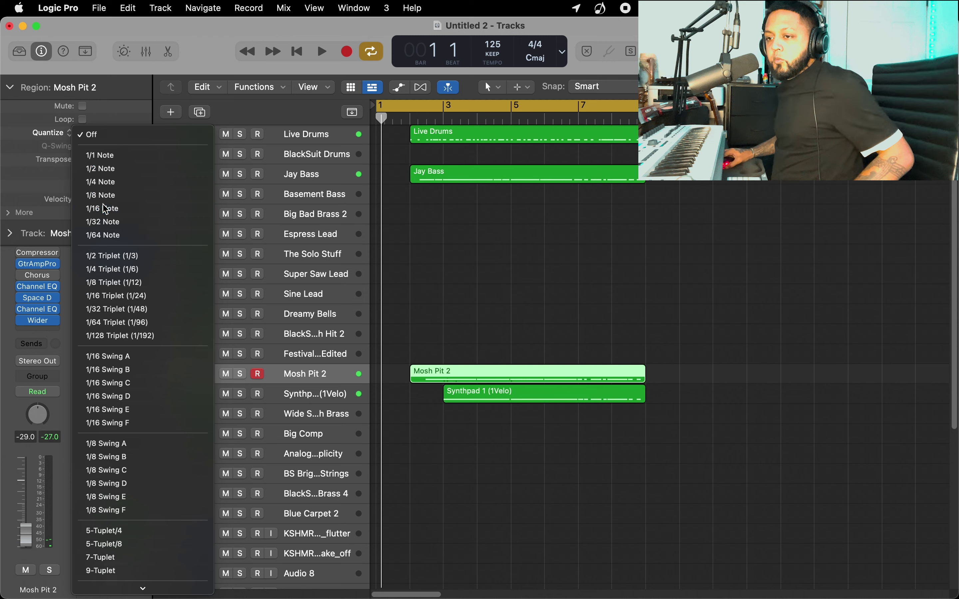
{"action": "left_click", "coordinate": [102, 182]}
{"action": "left_click", "coordinate": [313, 334]}
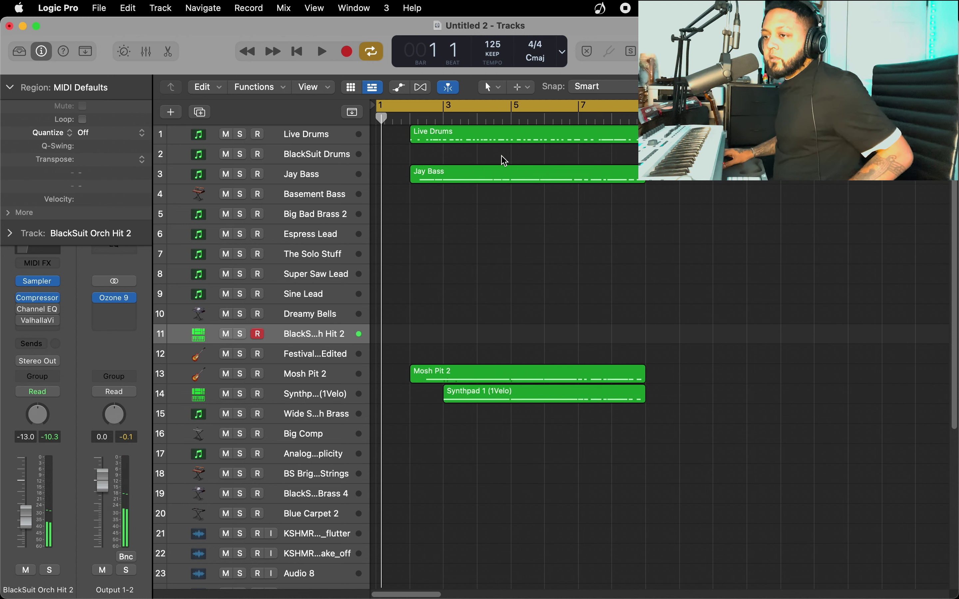
With cycle off, record a short BlackSuit Orch Hit 2 part from bar 7.
{"action": "left_click", "coordinate": [488, 111]}
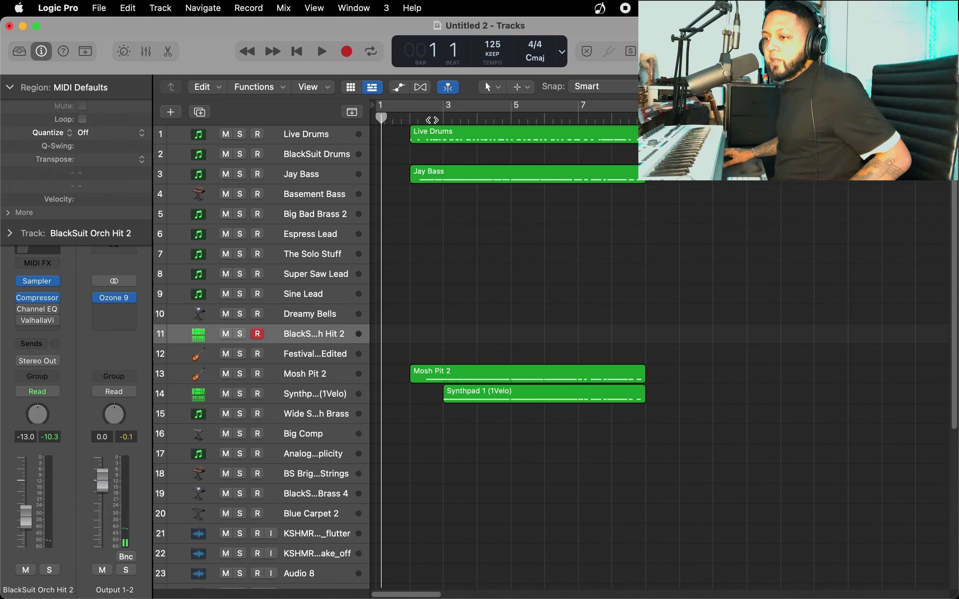
{"action": "left_click", "coordinate": [570, 120]}
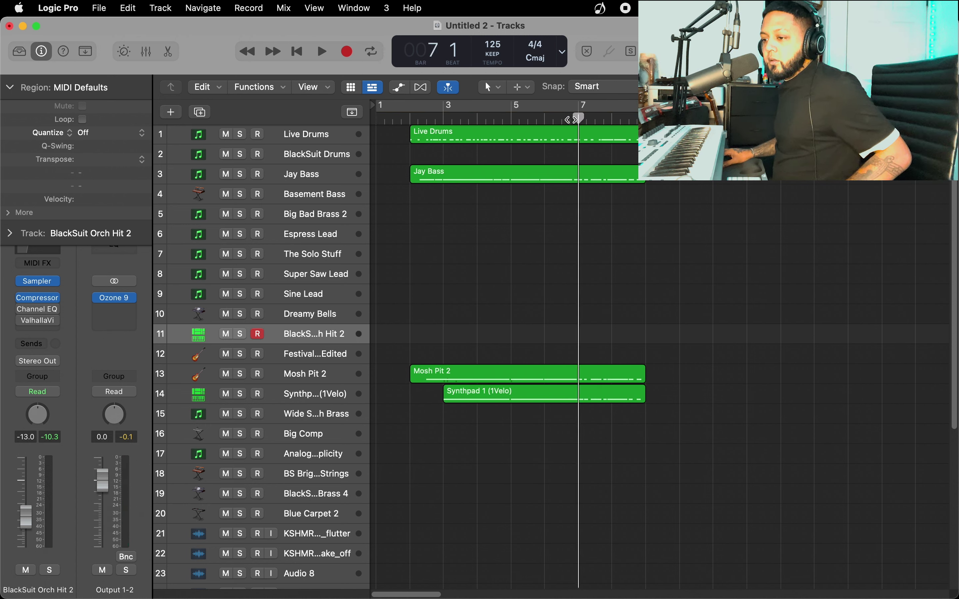
{"action": "key", "text": "space"}
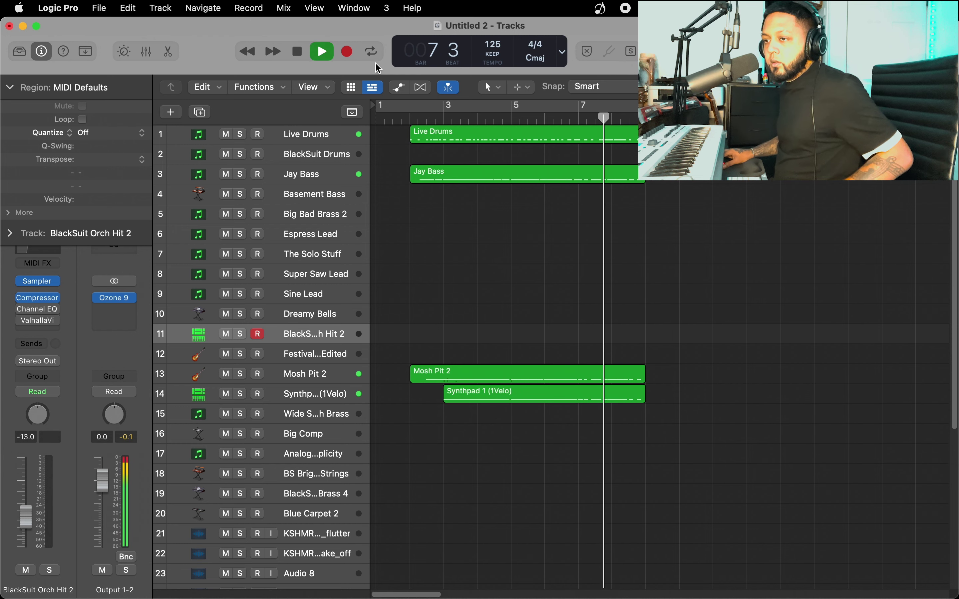
{"action": "left_click", "coordinate": [343, 58]}
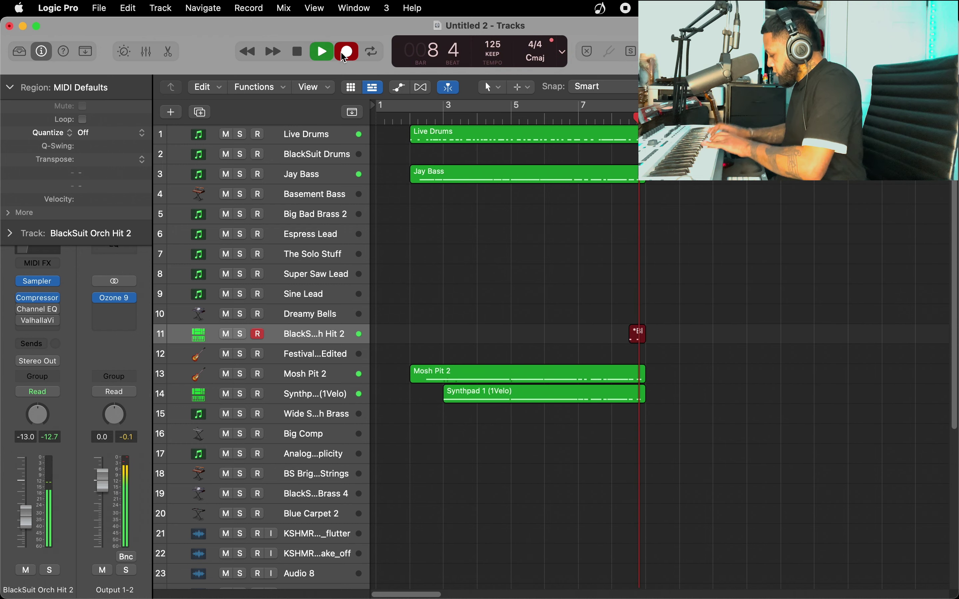
{"action": "key", "text": "space"}
Record a Festival Lead Edited part from bar 2 with cycle looping back on.
{"action": "left_click", "coordinate": [327, 358]}
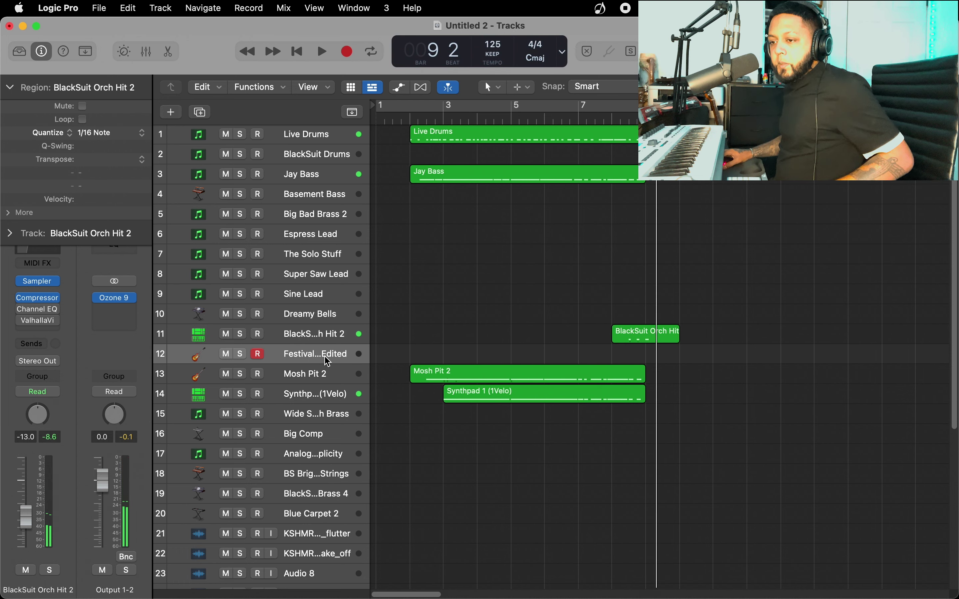
{"action": "key", "text": "Return"}
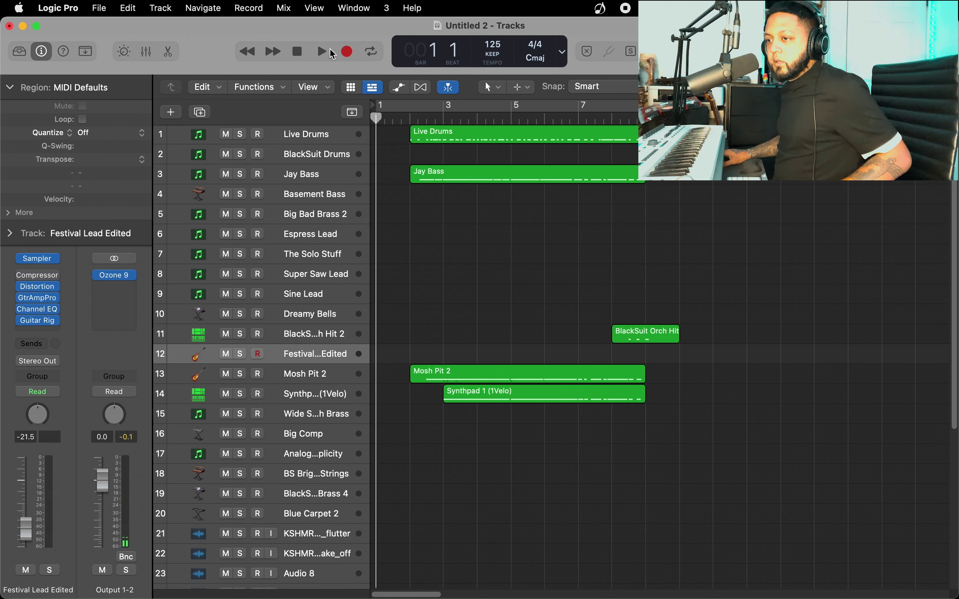
{"action": "left_click", "coordinate": [493, 108]}
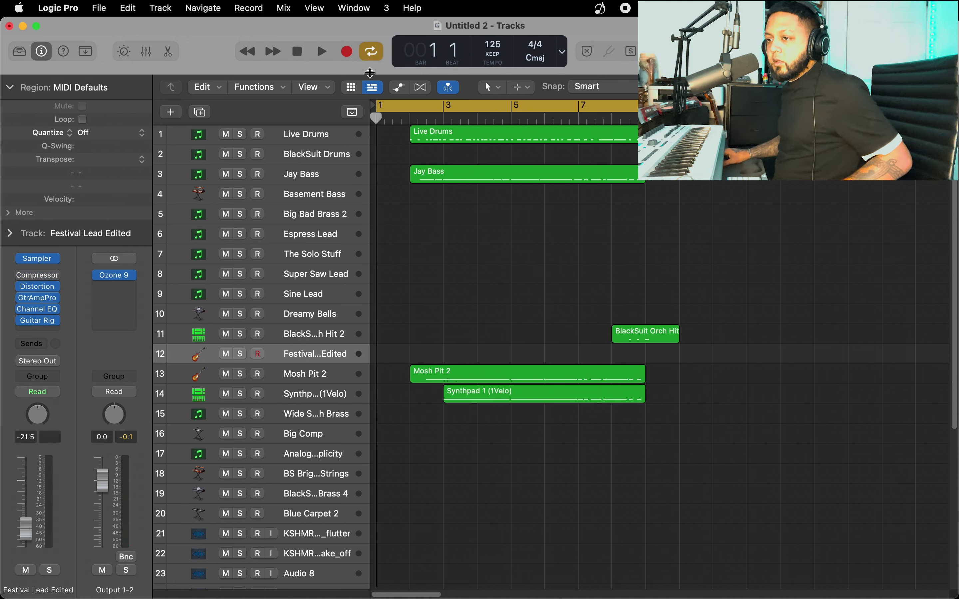
{"action": "left_click", "coordinate": [353, 58]}
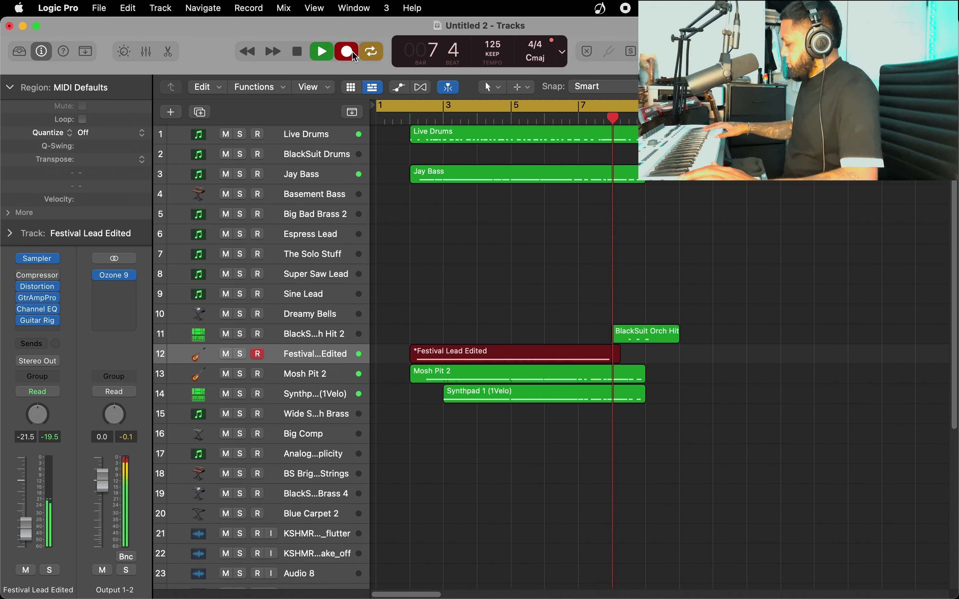
{"action": "key", "text": "space"}
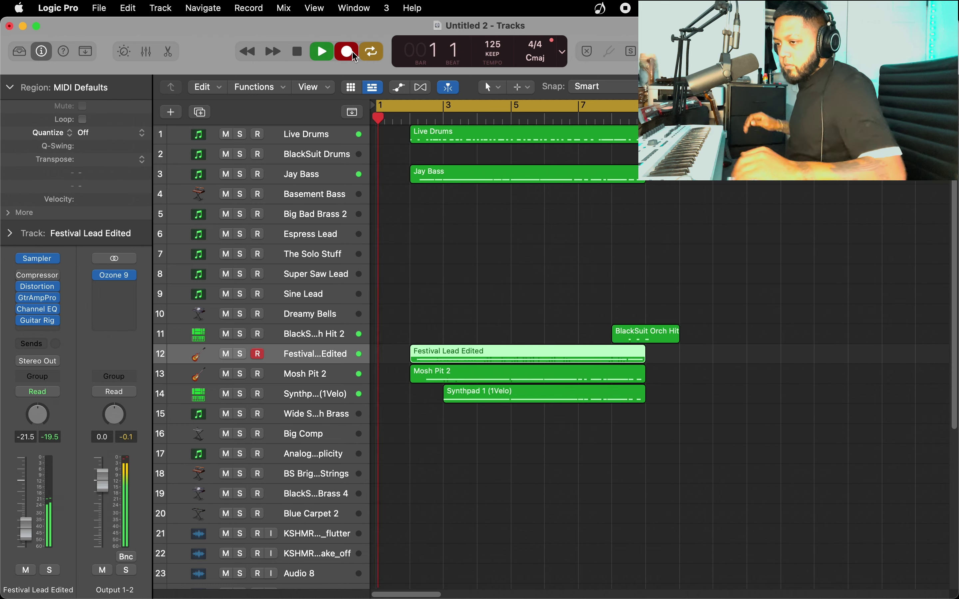
{"action": "key", "text": "Up"}
{"action": "key", "text": "Up"}
{"action": "key", "text": "Up"}
{"action": "key", "text": "Up"}
{"action": "key", "text": "Up"}
{"action": "key", "text": "Up"}
{"action": "key", "text": "Up"}
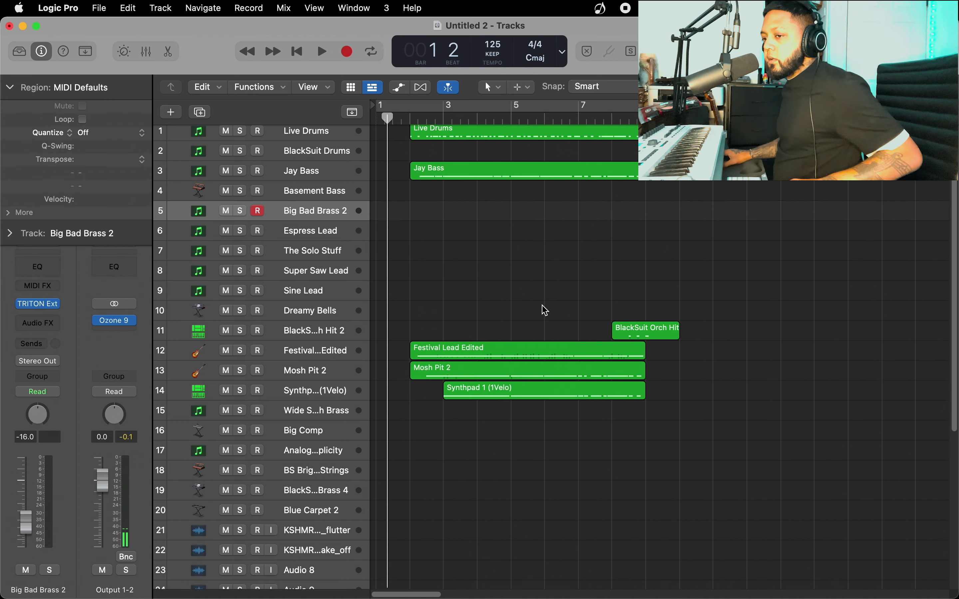
Jump to bar 9 and record a new Live Drums part there.
{"action": "left_click", "coordinate": [307, 314]}
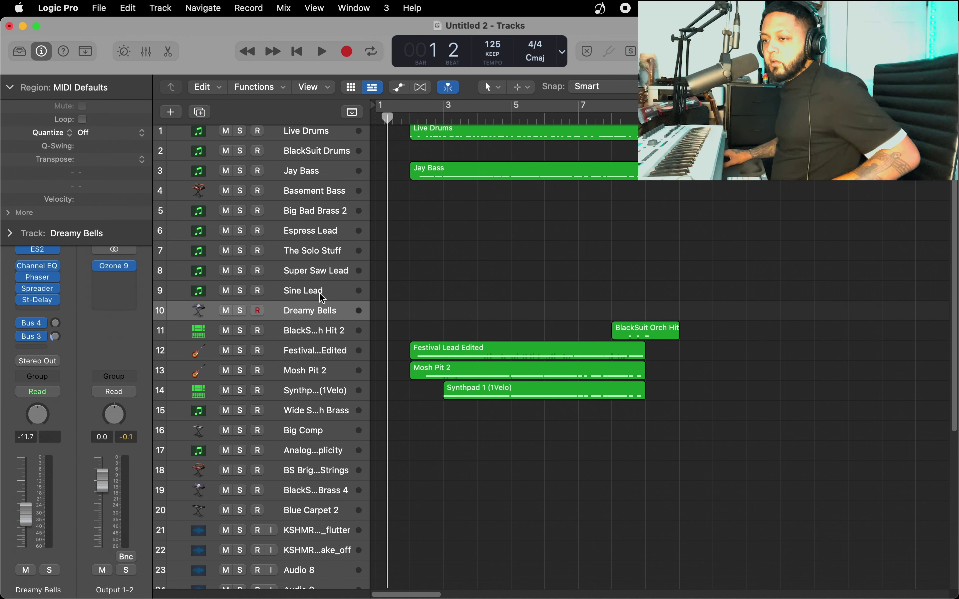
{"action": "key", "text": "r"}
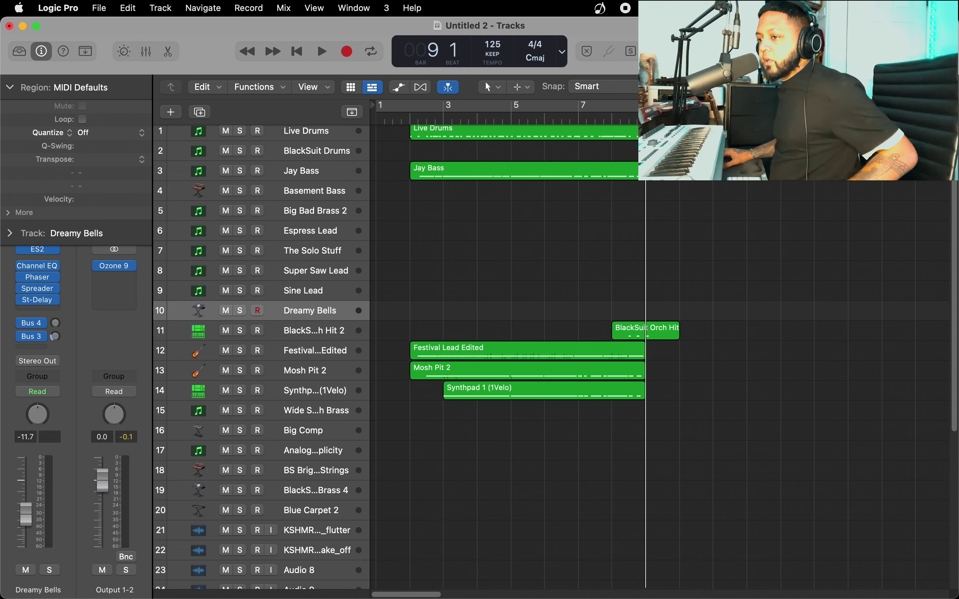
{"action": "left_click", "coordinate": [321, 137]}
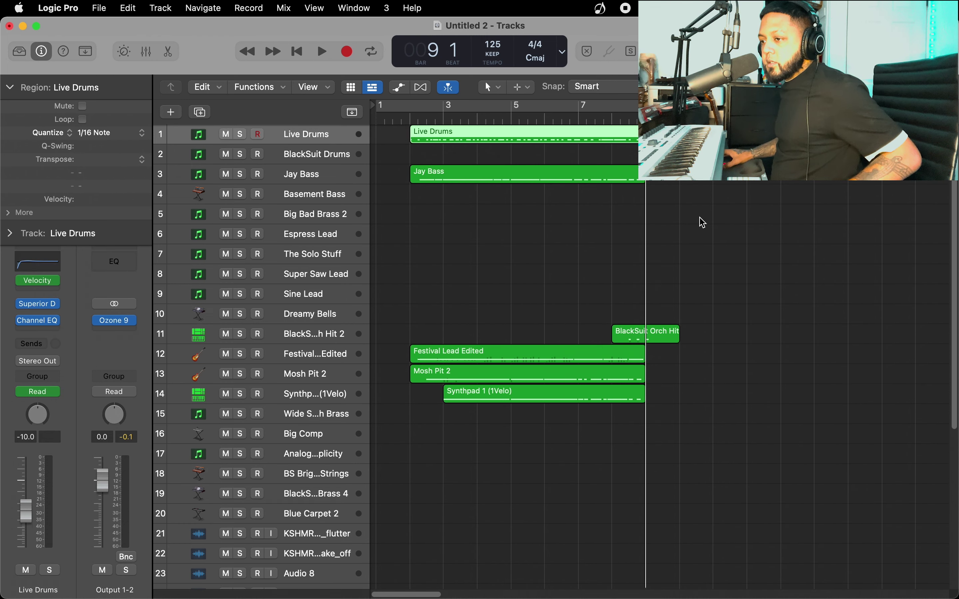
{"action": "key", "text": "space"}
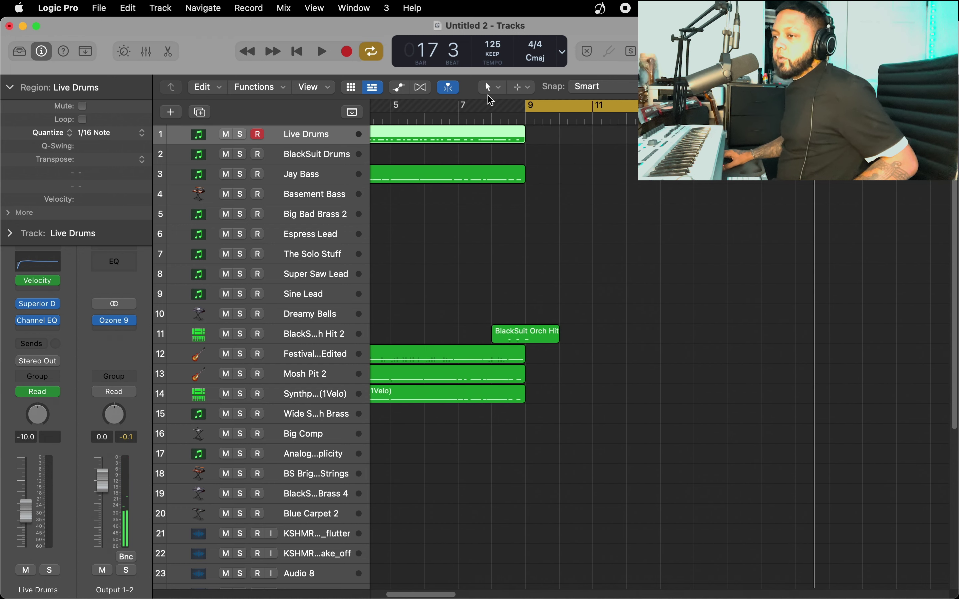
{"action": "left_click", "coordinate": [347, 53]}
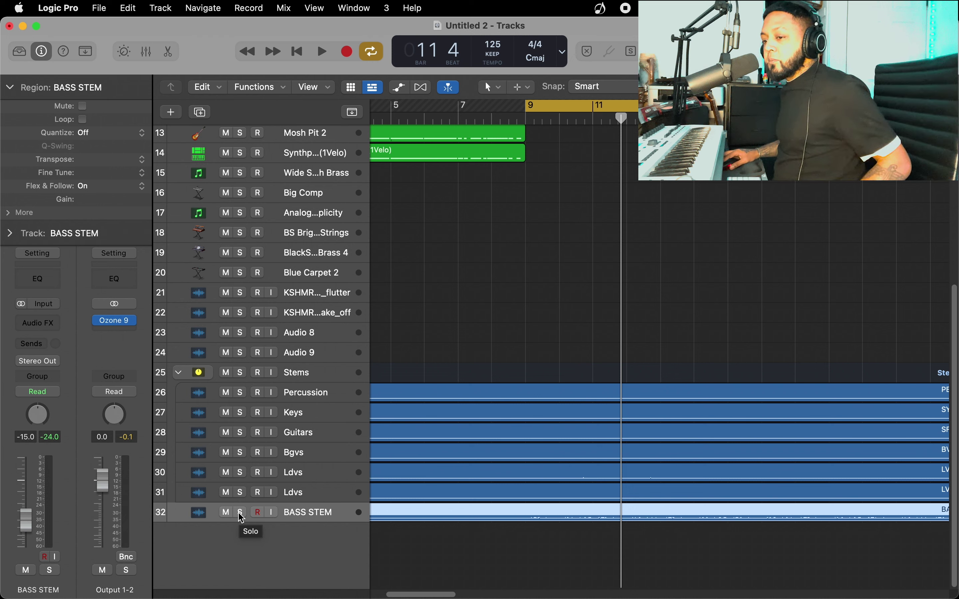
Play from bar 9 with BASS STEM soloed, then unsolo it and stop.
{"action": "key", "text": "space"}
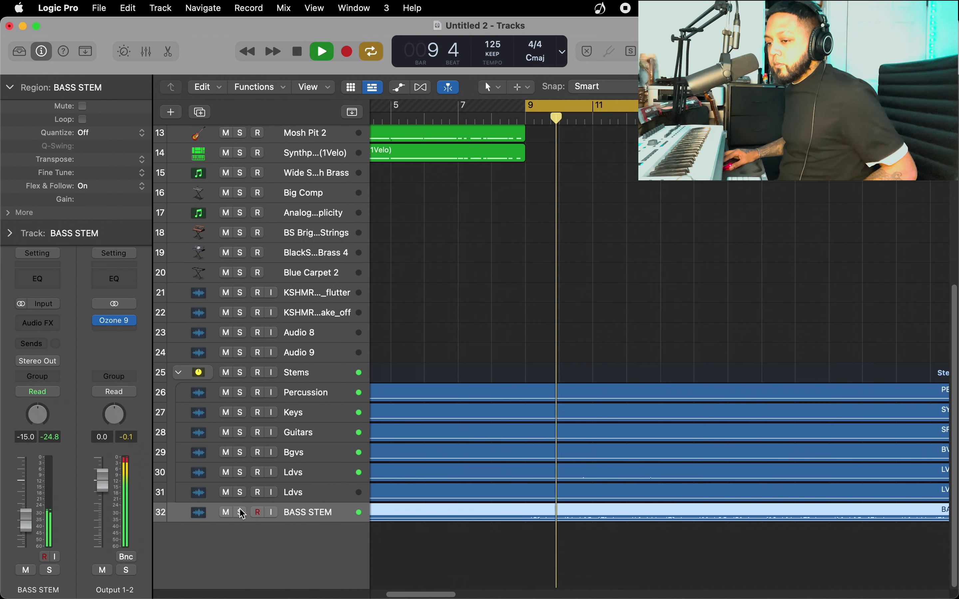
{"action": "left_click", "coordinate": [241, 512]}
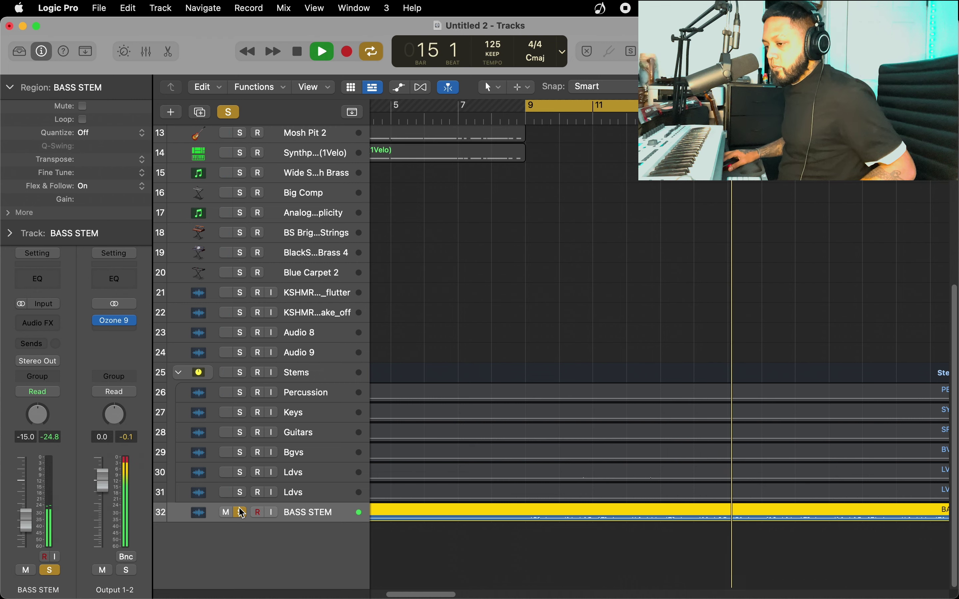
{"action": "key", "text": "space"}
{"action": "left_click", "coordinate": [240, 512]}
Start recording a new Jay Bass part from bar 9.
{"action": "scroll", "coordinate": [261, 357], "scroll_direction": "up", "scroll_amount": 10}
{"action": "left_click", "coordinate": [300, 175]}
{"action": "left_click", "coordinate": [347, 51]}
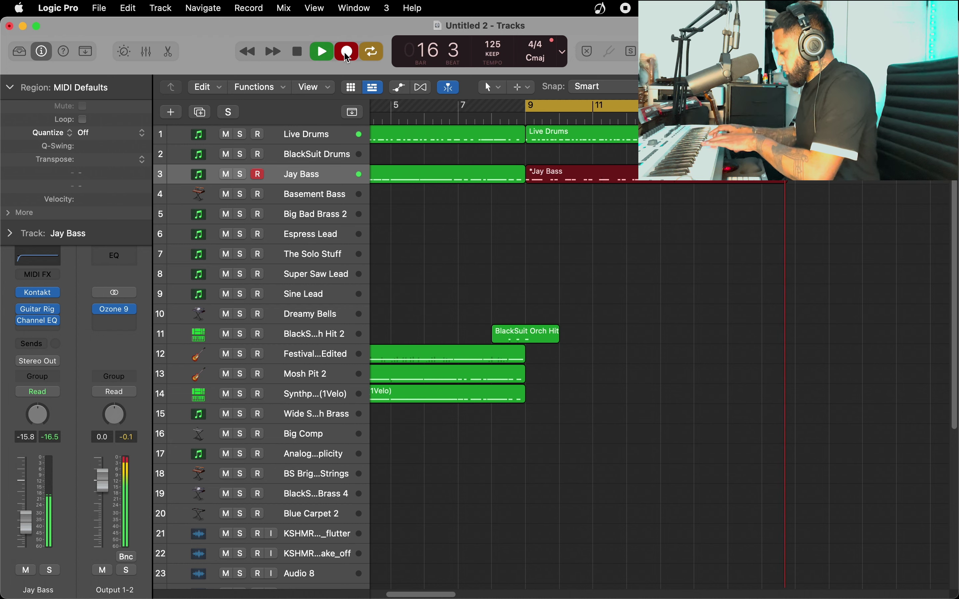
Stop the Jay Bass take, quantize its region to 1/16 notes, and play it back.
{"action": "key", "text": "space"}
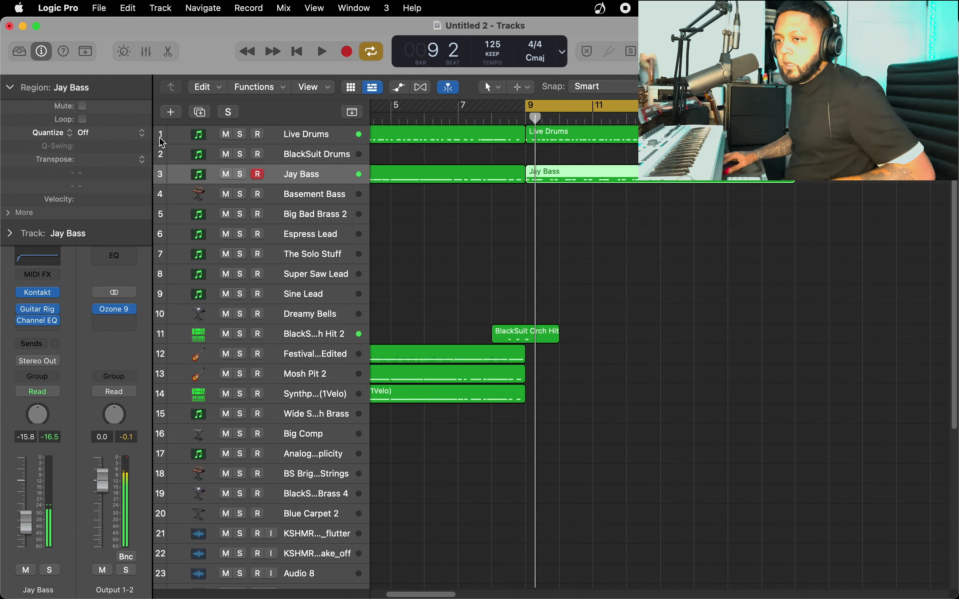
{"action": "left_click", "coordinate": [137, 142]}
{"action": "left_click", "coordinate": [133, 193]}
{"action": "key", "text": "space"}
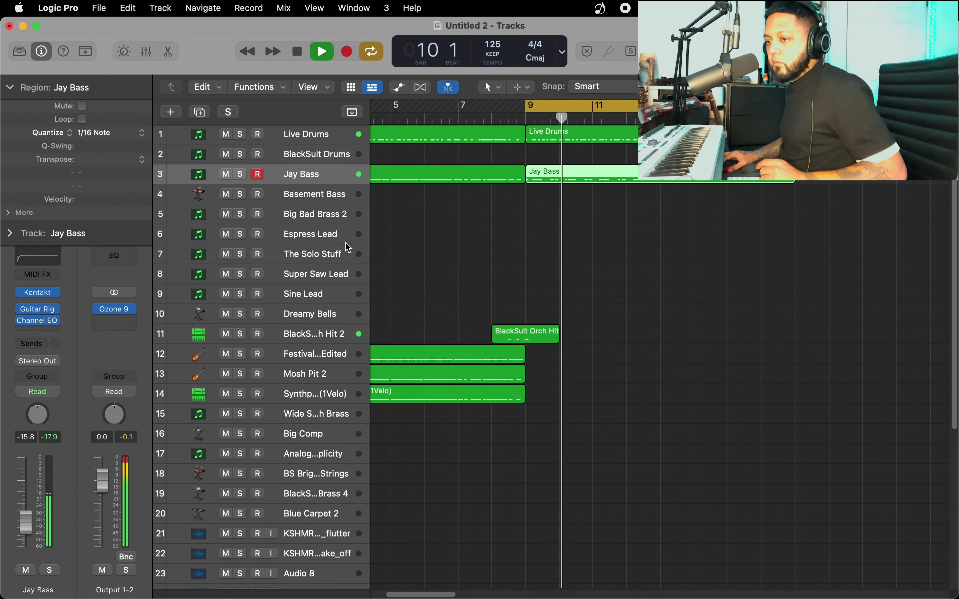
{"action": "left_click", "coordinate": [335, 396]}
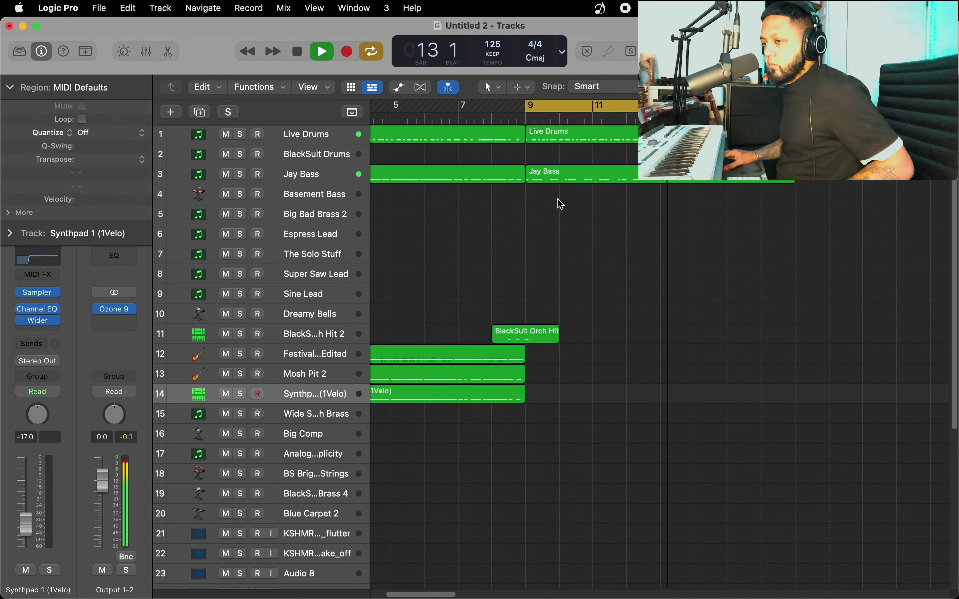
Change the LCD tempo from 125 to 130 BPM and play from bar 9 to check.
{"action": "key", "text": "space"}
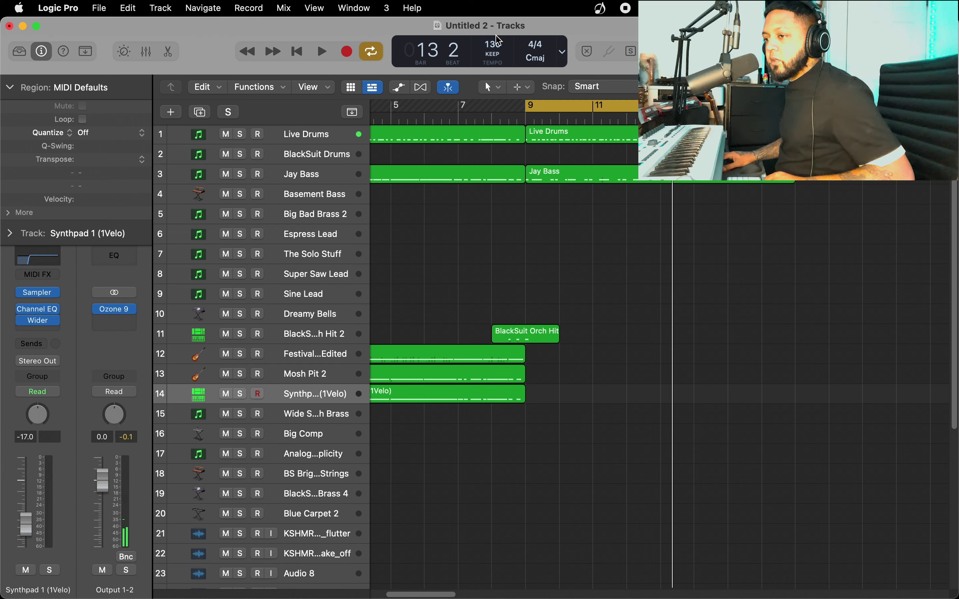
{"action": "key", "text": "space"}
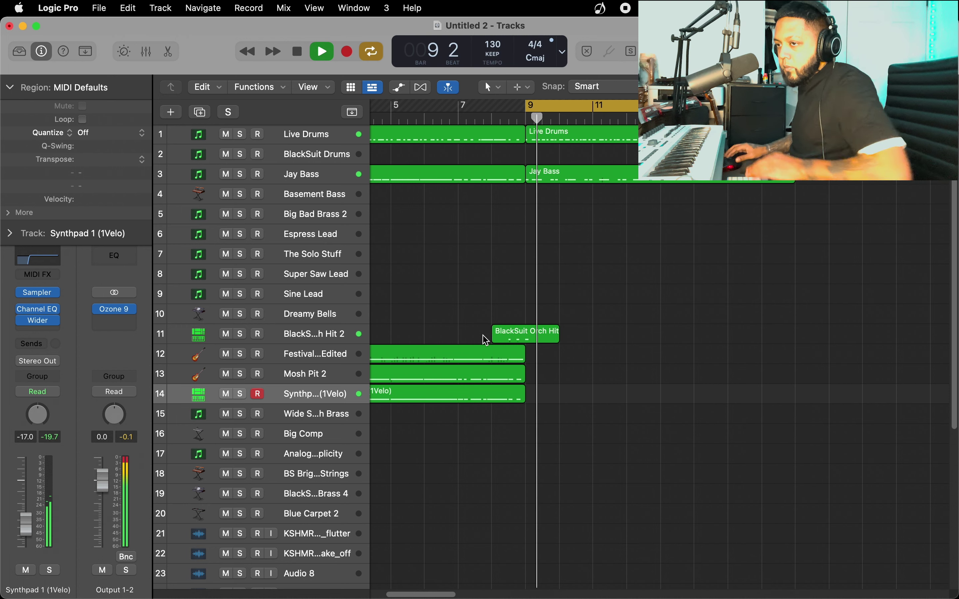
{"action": "key", "text": "space"}
Record and 1/16-quantize a Synthpad 1 (1Velo) part from bar 9, then start recording Big Comp.
{"action": "left_click", "coordinate": [344, 54]}
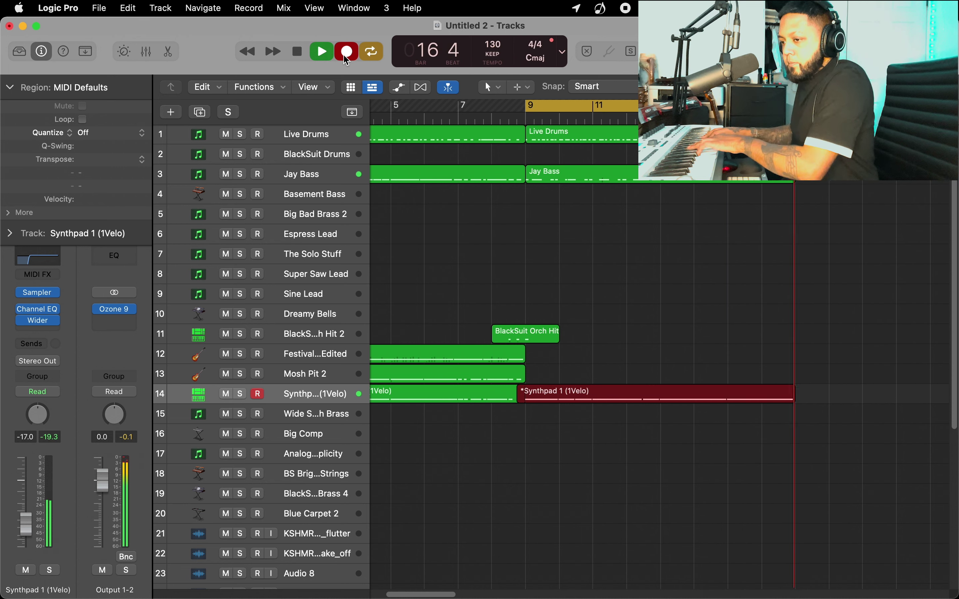
{"action": "key", "text": "space"}
{"action": "left_click", "coordinate": [147, 126]}
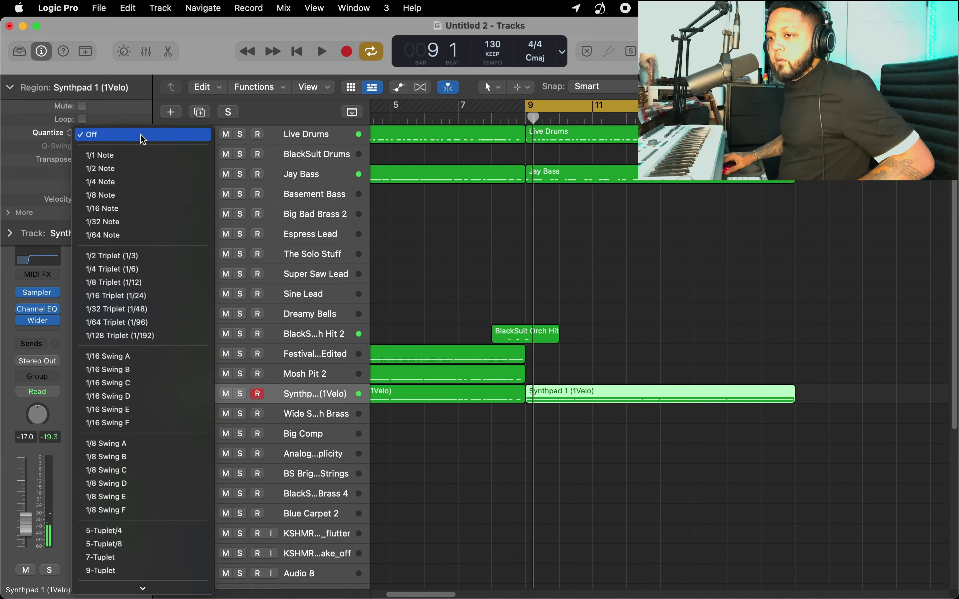
{"action": "left_click", "coordinate": [146, 210]}
{"action": "key", "text": "Down"}
{"action": "key", "text": "Down"}
{"action": "left_click", "coordinate": [346, 52]}
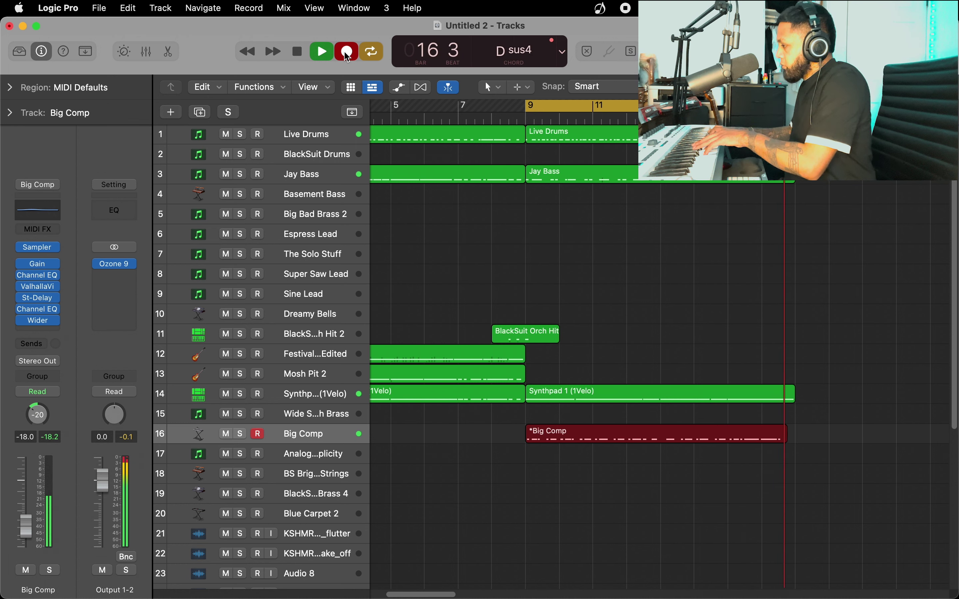
Set the Big Comp region's Quantize to 1/16 Note and drag the track up to position 15 under Synthpad.
{"action": "left_click", "coordinate": [56, 89]}
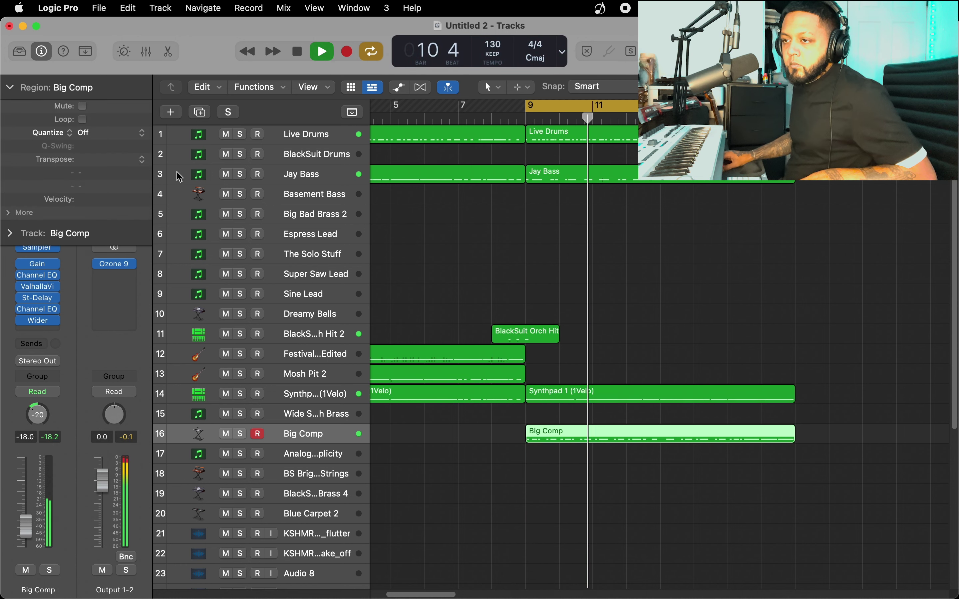
{"action": "left_click", "coordinate": [120, 134]}
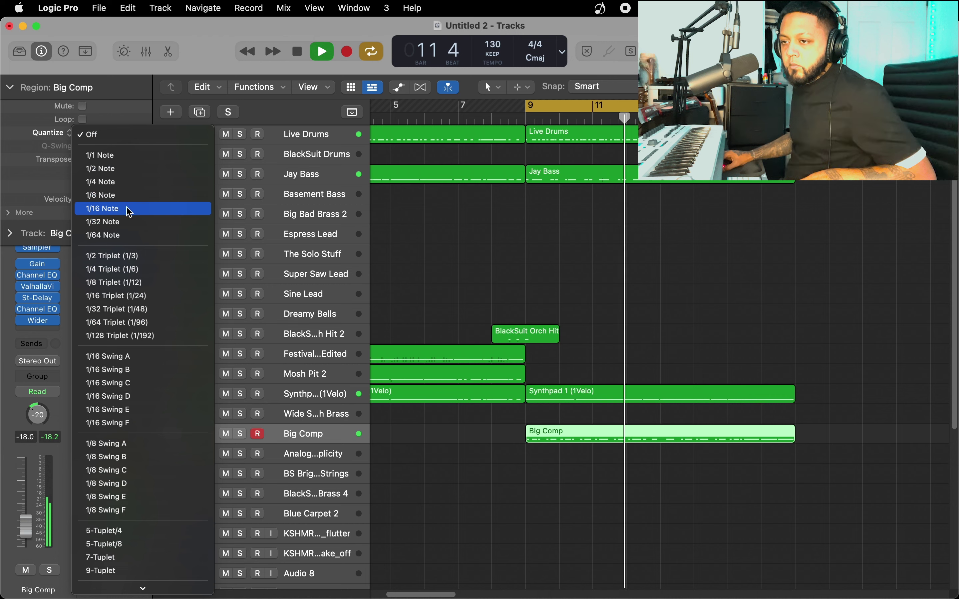
{"action": "left_click", "coordinate": [130, 212]}
{"action": "left_click_drag", "start_coordinate": [310, 434], "coordinate": [308, 412]}
Select Mosh Pit 2 and audition from bar 13, leaving the playhead at bar 14.
{"action": "left_click", "coordinate": [315, 214]}
{"action": "key", "text": "space"}
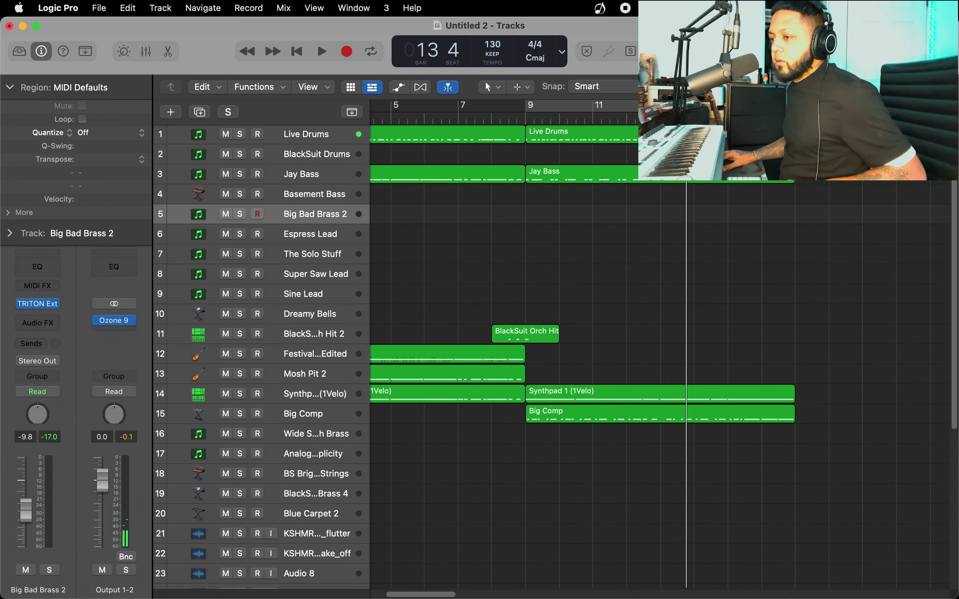
{"action": "key", "text": "comma"}
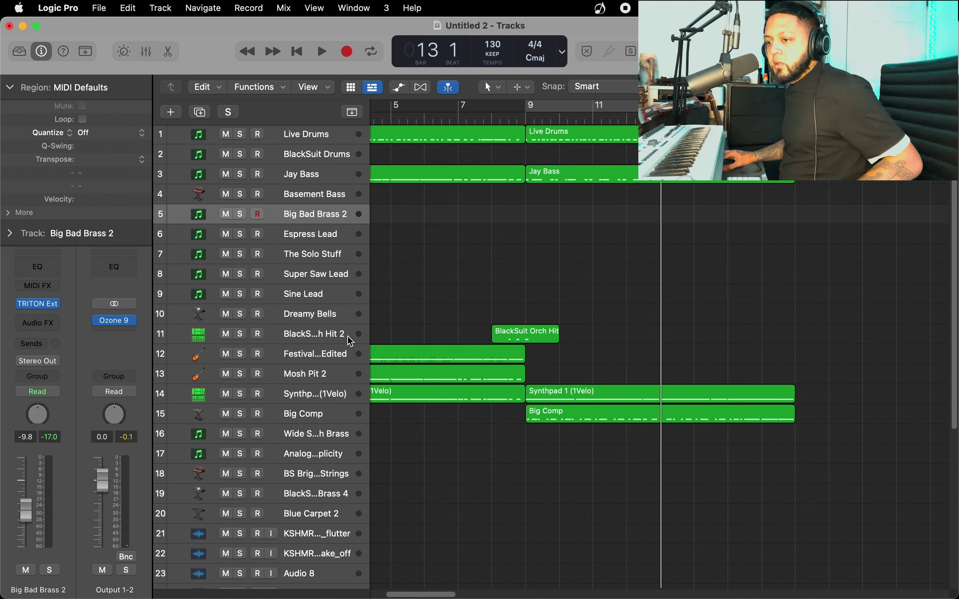
{"action": "left_click", "coordinate": [339, 372]}
{"action": "key", "text": "space"}
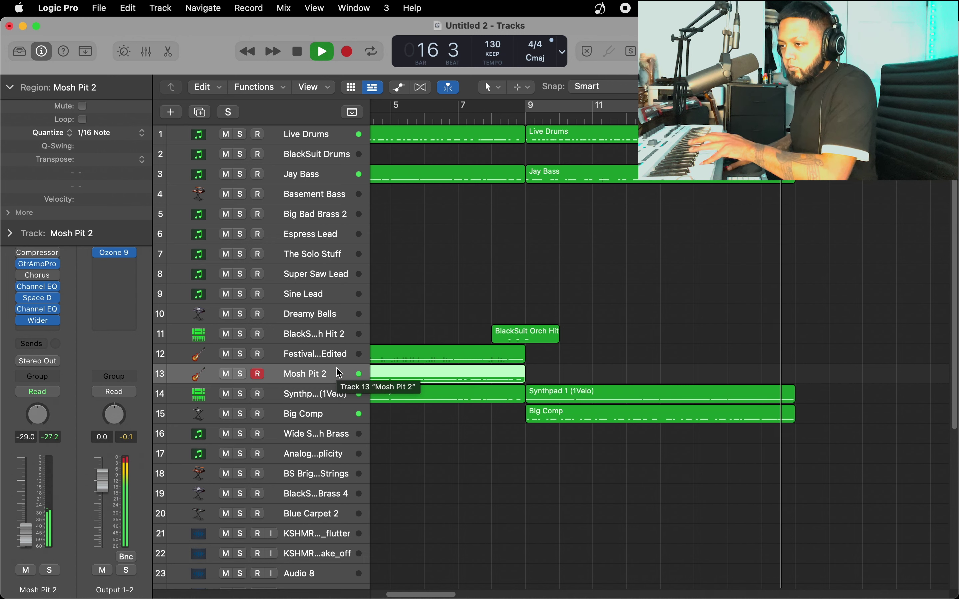
{"action": "left_click", "coordinate": [712, 111]}
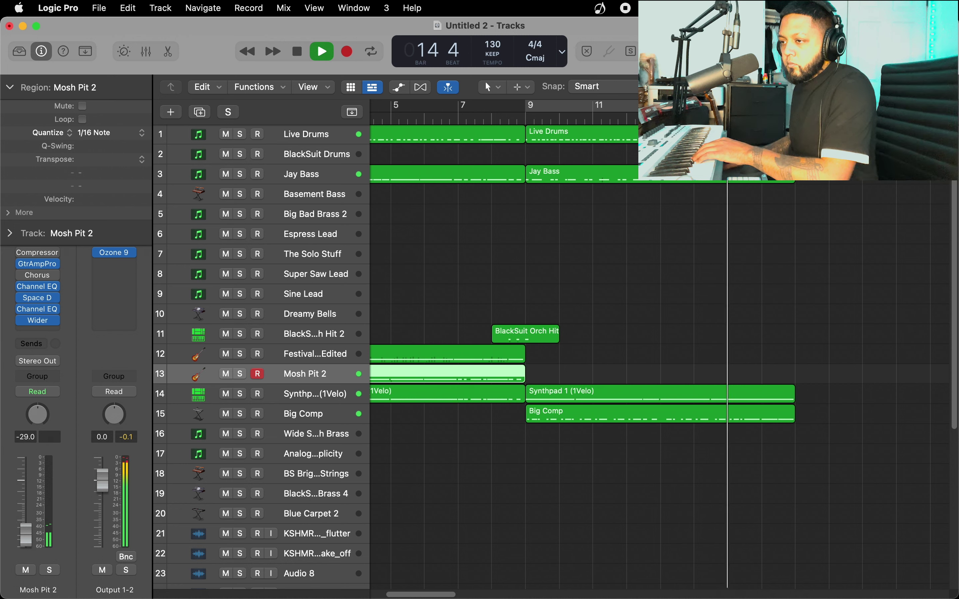
{"action": "key", "text": "space"}
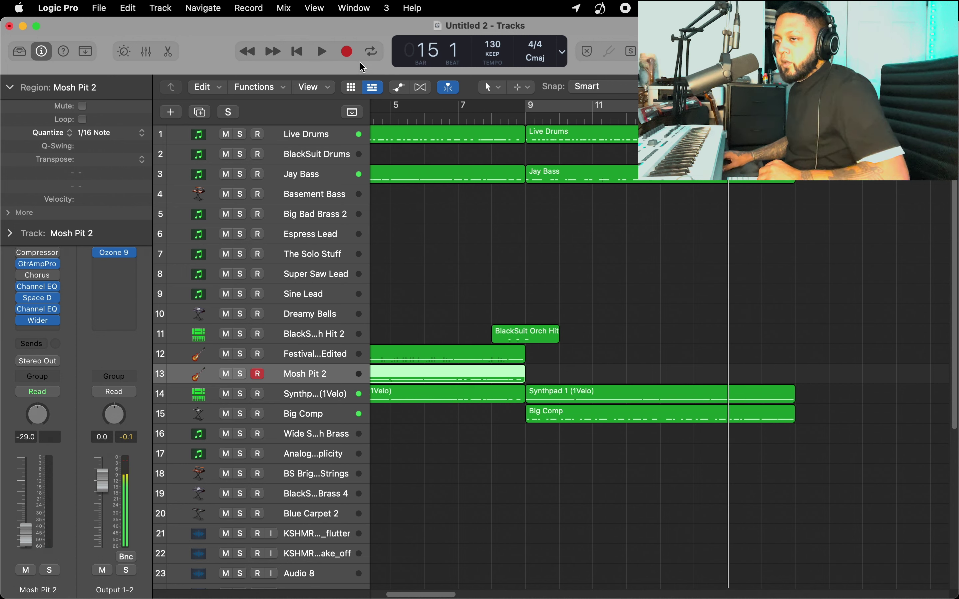
Record a Mosh Pit 2 take ending at bar 17, then start recording Big Bad Brass 2.
{"action": "left_click", "coordinate": [352, 54]}
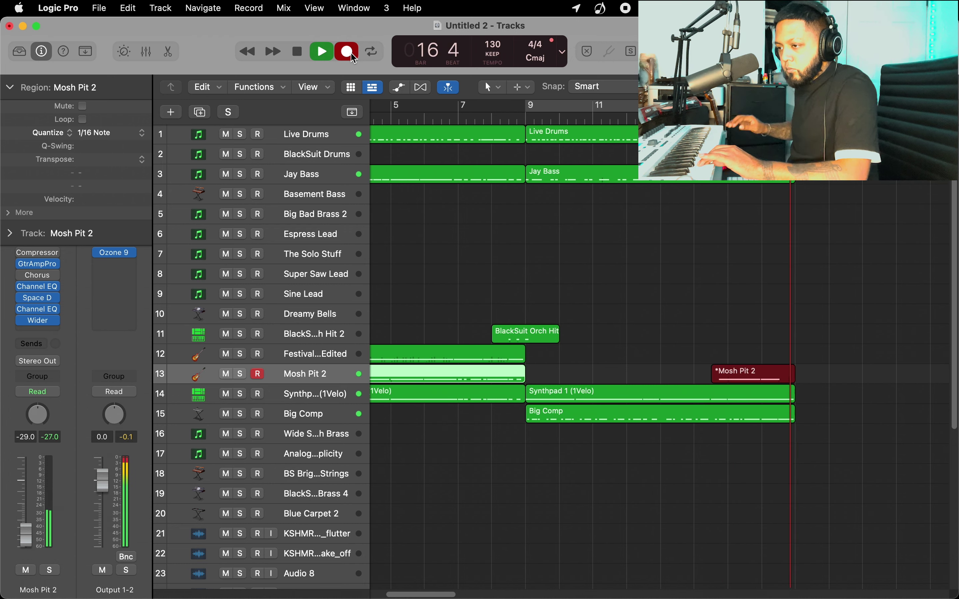
{"action": "key", "text": "space"}
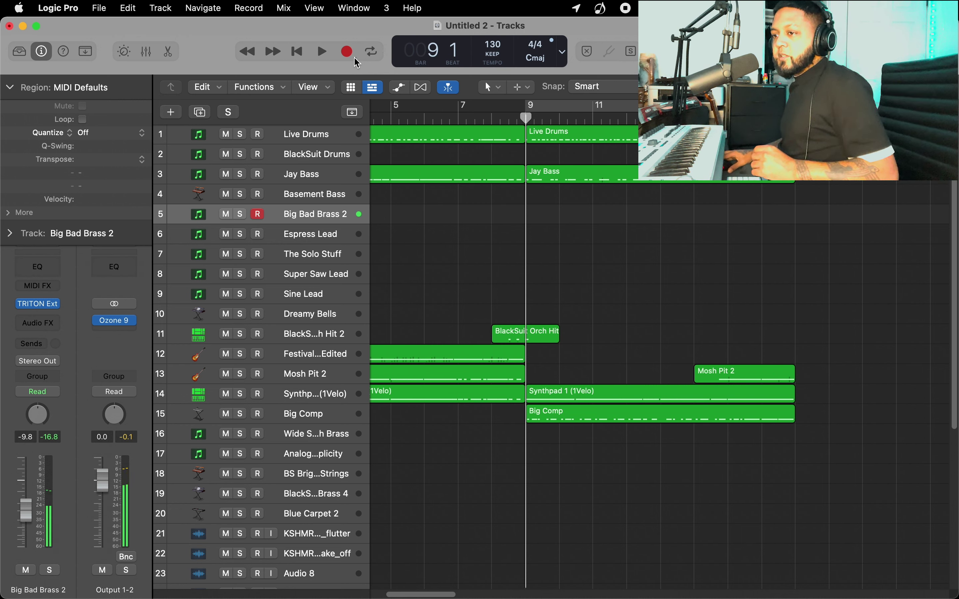
{"action": "left_click", "coordinate": [350, 56]}
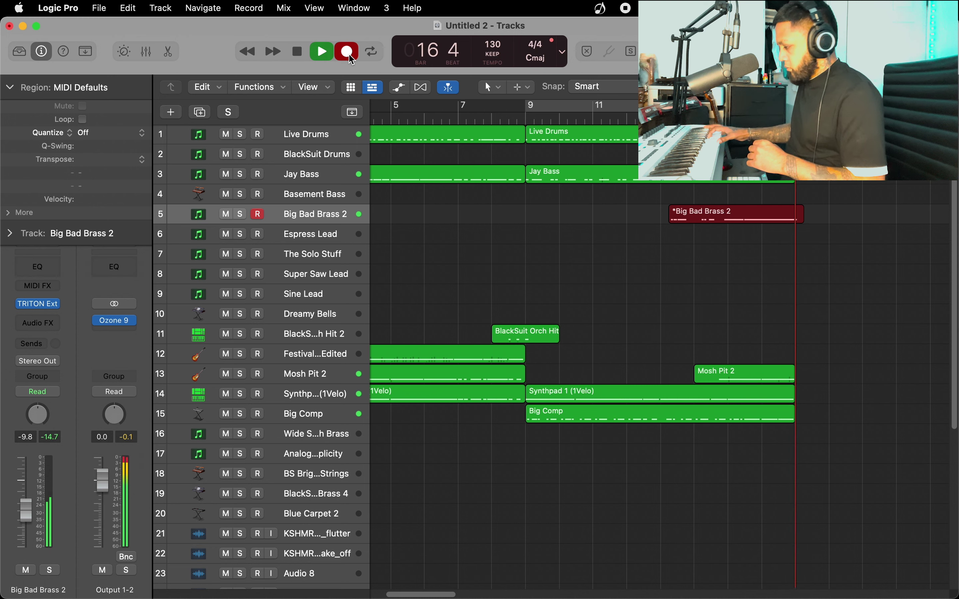
Discard the failed brass take and re-record the Big Bad Brass 2 line from about bar 8.
{"action": "key", "text": "super+period"}
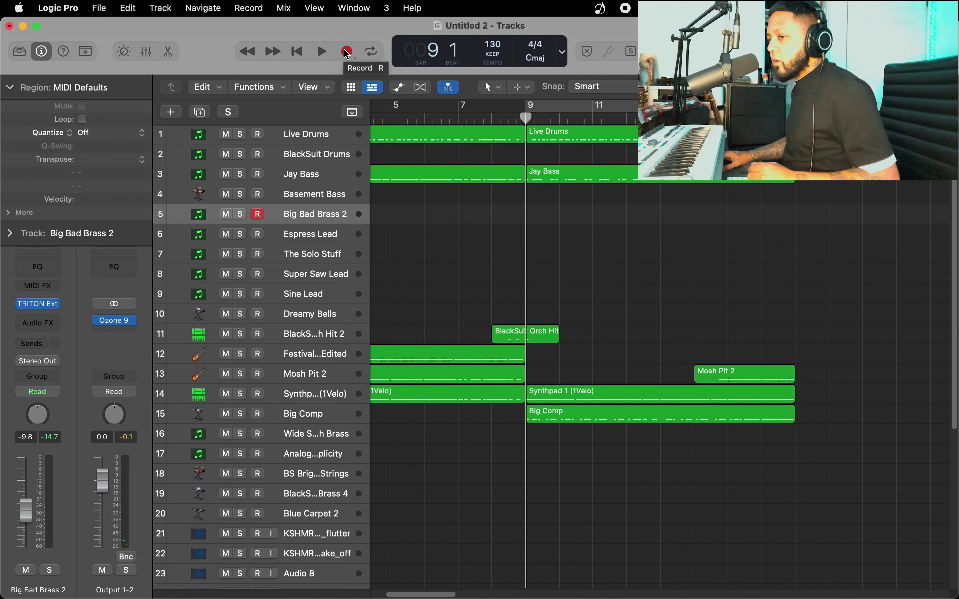
{"action": "left_click", "coordinate": [346, 53]}
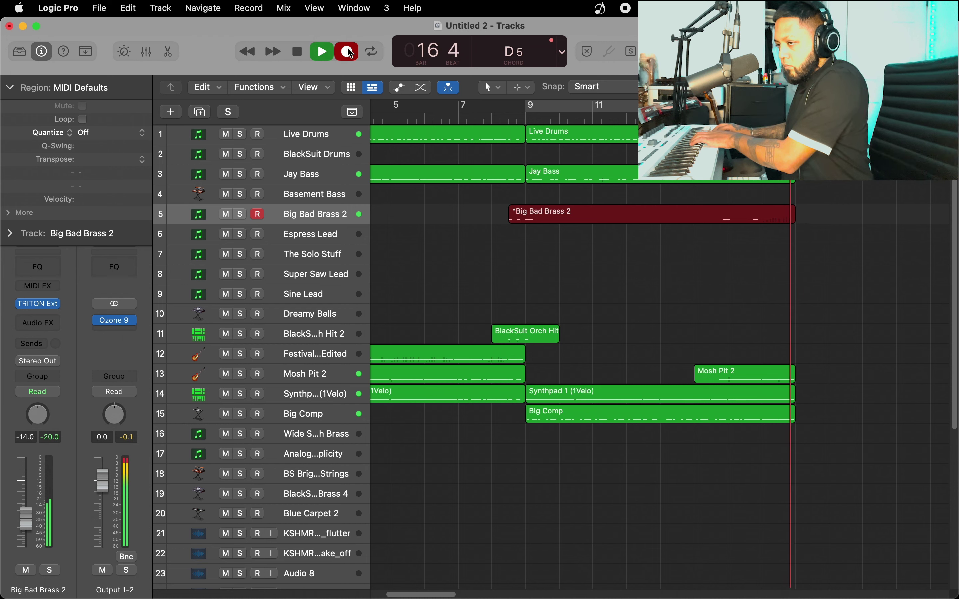
{"action": "key", "text": "space"}
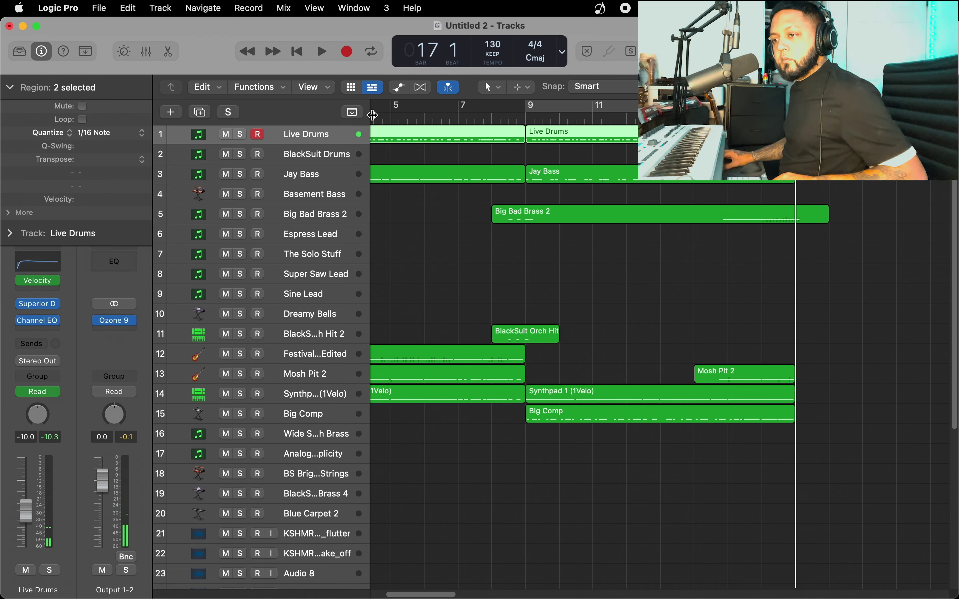
Record a drum take on the Live Drums track.
{"action": "left_click", "coordinate": [354, 58]}
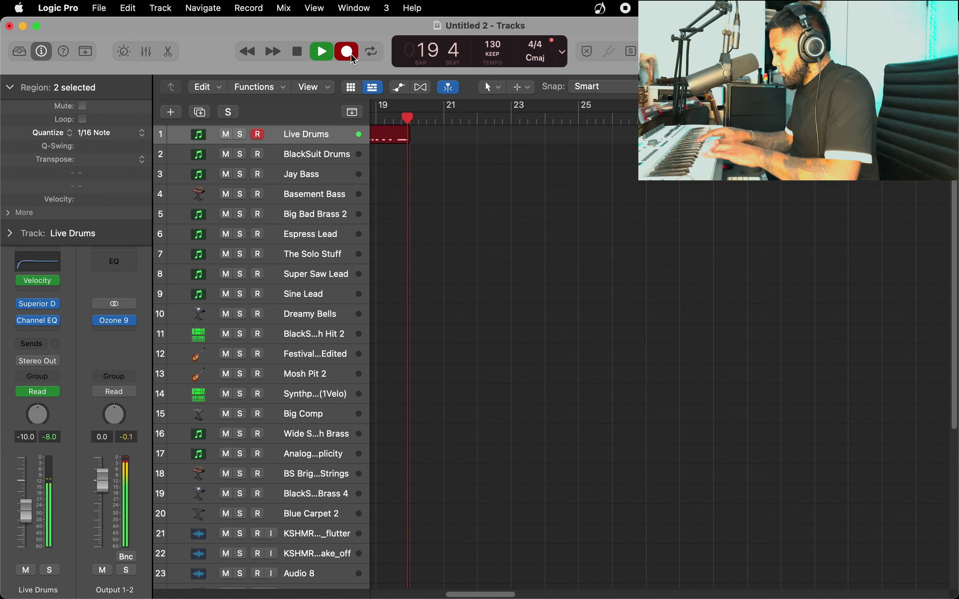
{"action": "key", "text": "space"}
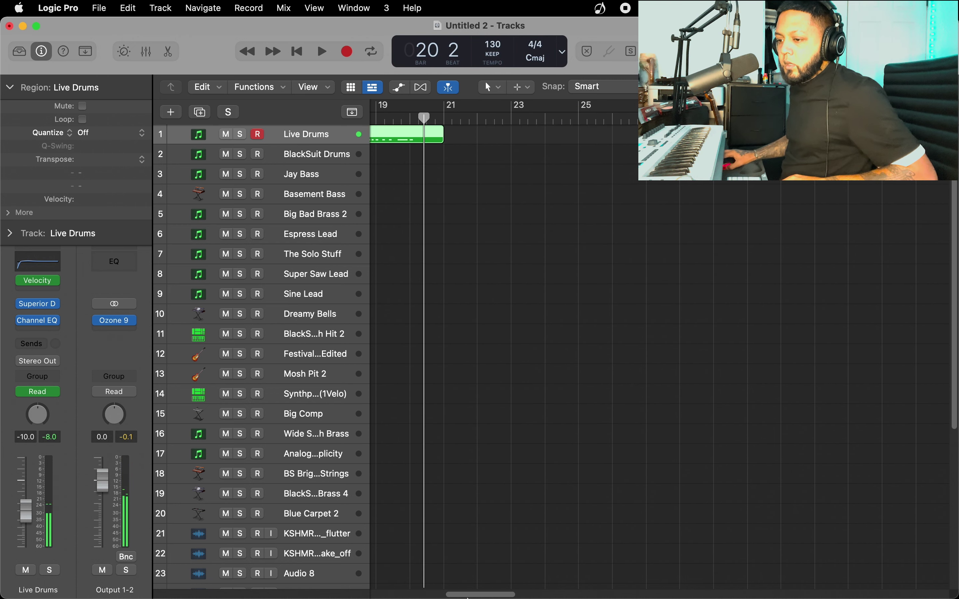
{"action": "scroll", "coordinate": [570, 455], "scroll_direction": "left", "scroll_amount": 5}
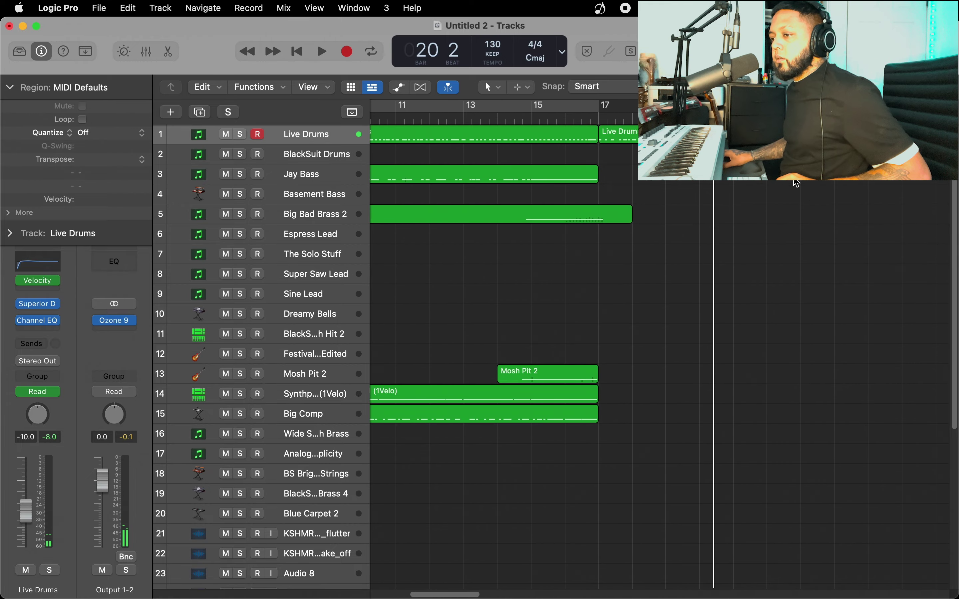
Delete the bar-17 drum region, record a one-bar cycle replacement, then start recording Jay Bass.
{"action": "left_click", "coordinate": [665, 135]}
{"action": "key", "text": "super+u"}
{"action": "key", "text": "Delete"}
{"action": "left_click", "coordinate": [347, 50]}
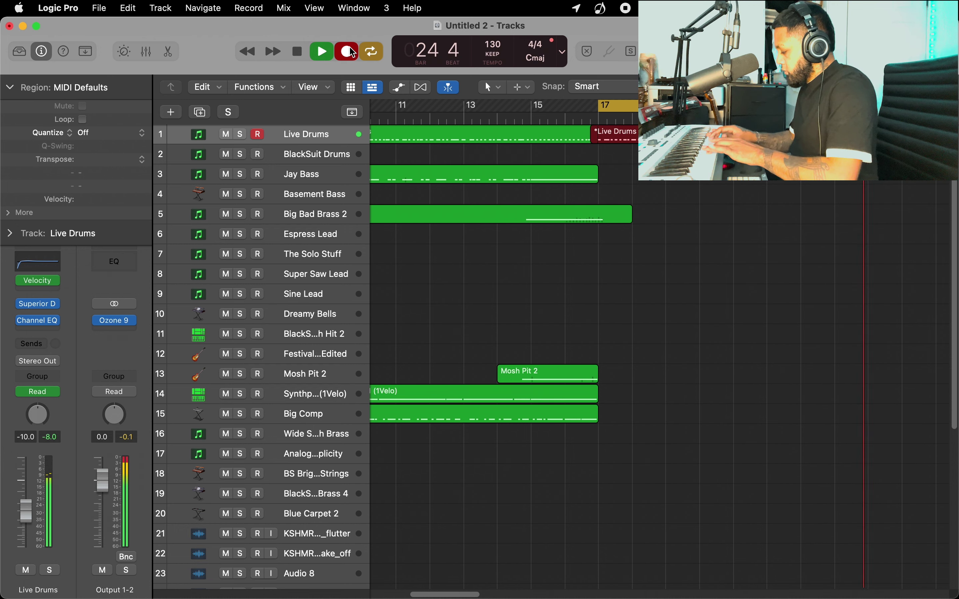
{"action": "key", "text": "space"}
{"action": "key", "text": "Down"}
{"action": "key", "text": "Down"}
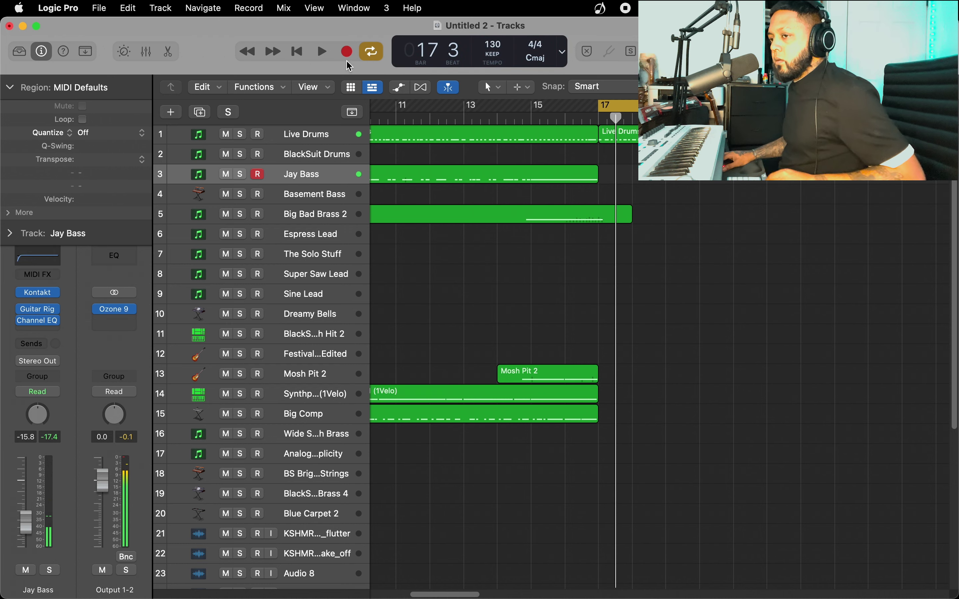
{"action": "left_click", "coordinate": [347, 59]}
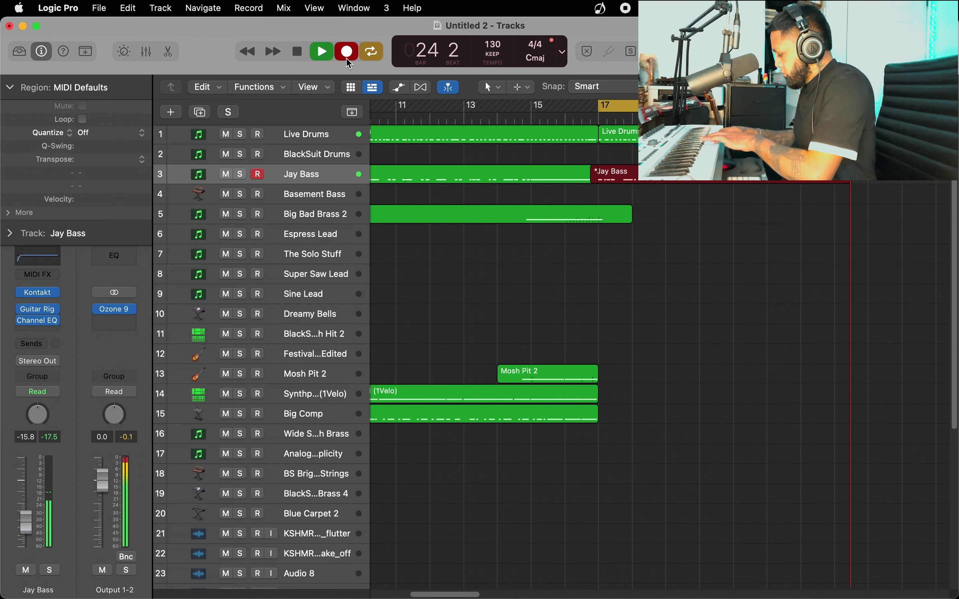
Stop recording to keep the Jay Bass take starting at bar 17.
{"action": "key", "text": "space"}
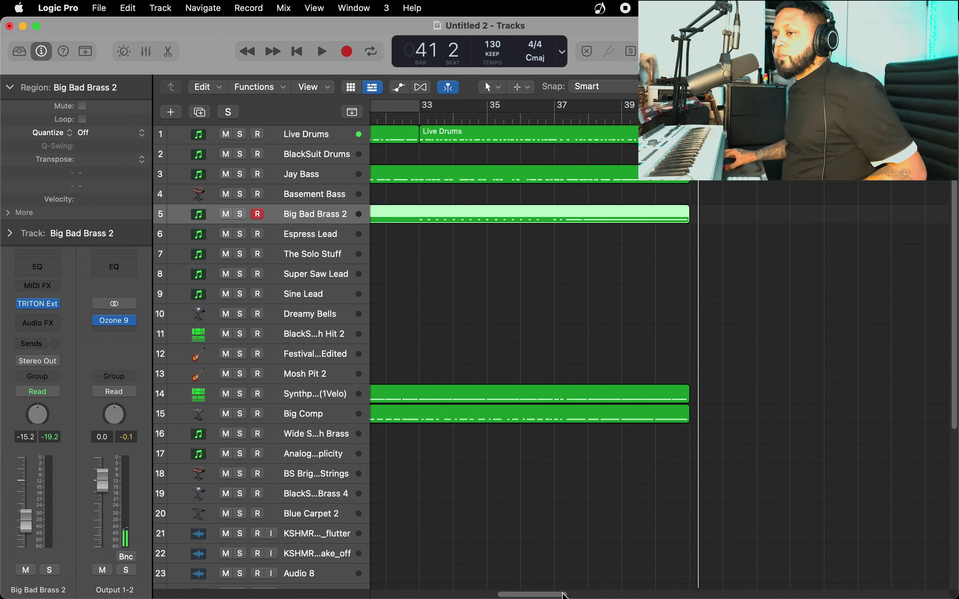
{"action": "scroll", "coordinate": [349, 555], "scroll_direction": "left", "scroll_amount": 15}
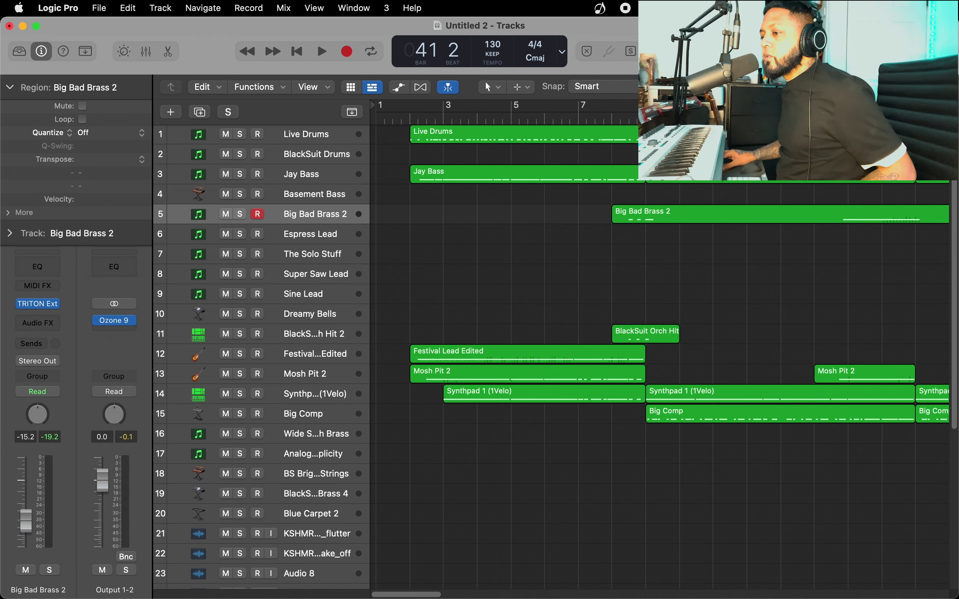
Jump to bar 88 and record a one-bar Live Drums ending.
{"action": "key", "text": "super+Left"}
{"action": "key", "text": "super+Left"}
{"action": "key", "text": "super+Left"}
{"action": "key", "text": "super+Left"}
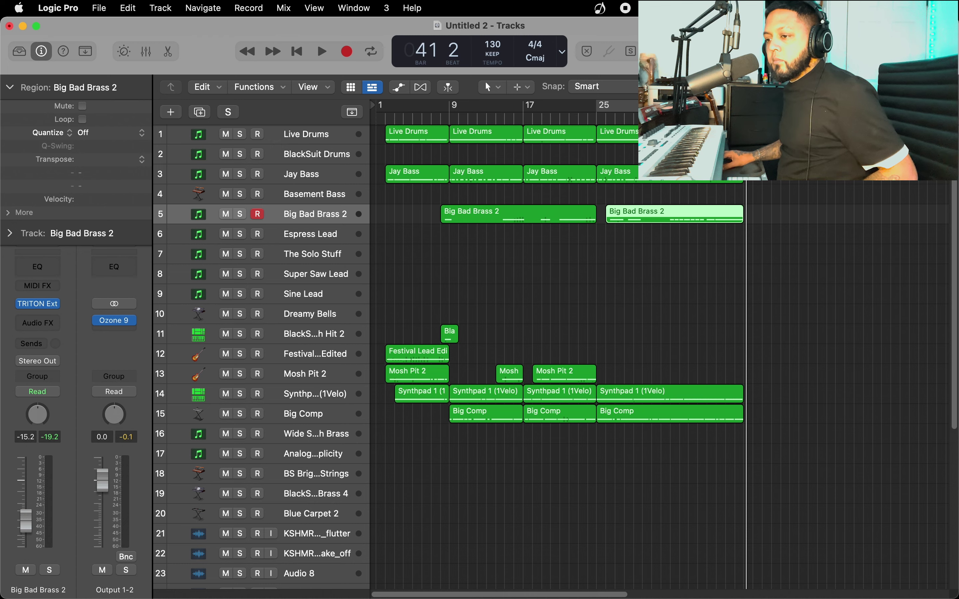
{"action": "key", "text": "shift+super+a"}
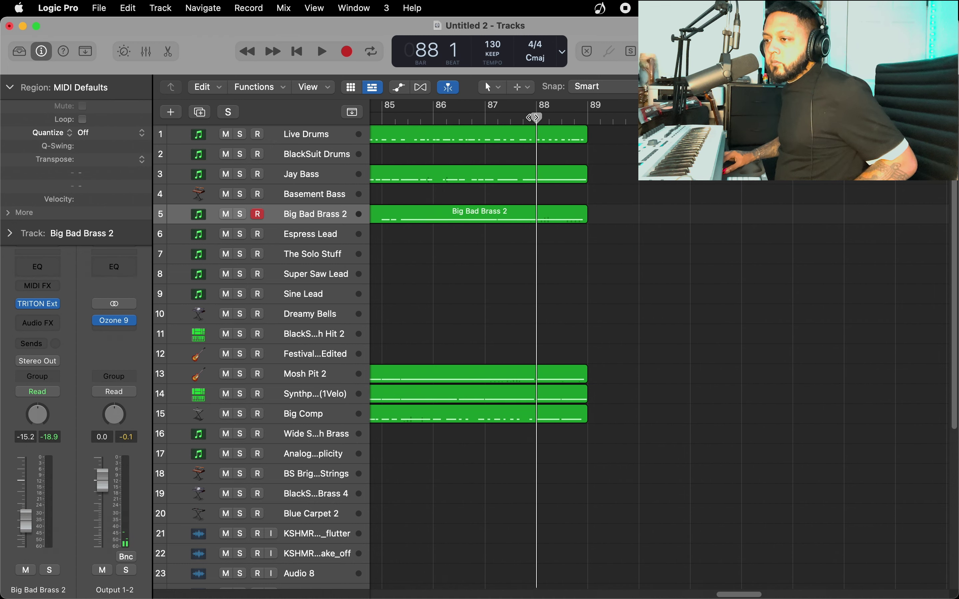
{"action": "key", "text": "super+a"}
{"action": "left_click", "coordinate": [348, 52]}
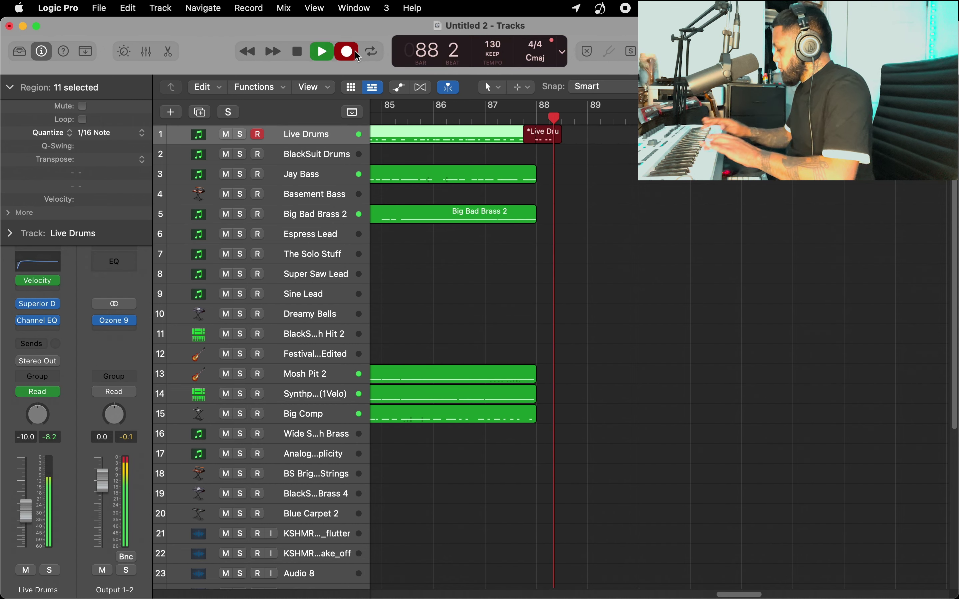
{"action": "key", "text": "space"}
Record one-bar ending takes at bar 88 on Jay Bass and Synthpad.
{"action": "key", "text": "Down"}
{"action": "key", "text": "Down"}
{"action": "key", "text": "comma"}
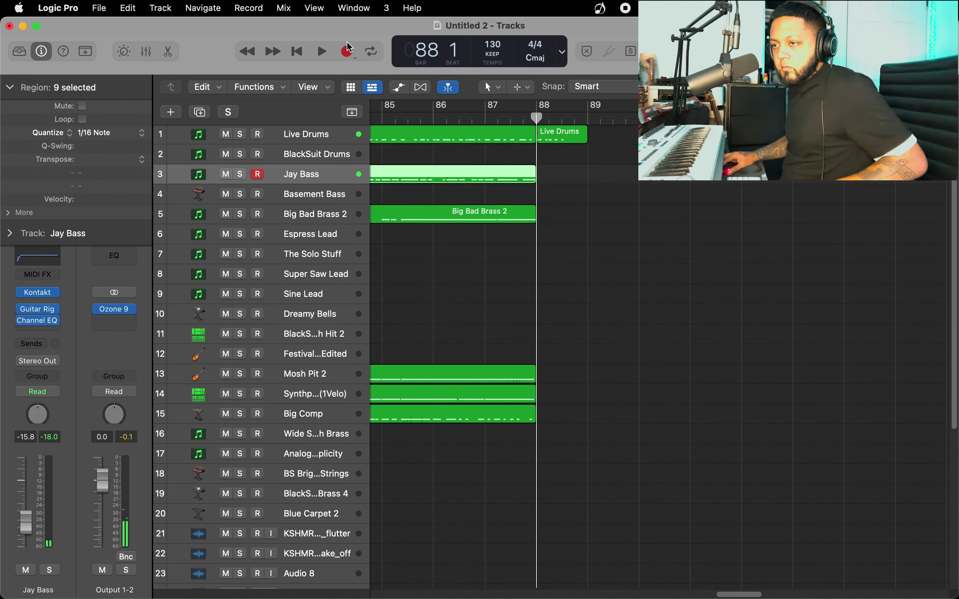
{"action": "key", "text": "comma"}
{"action": "left_click", "coordinate": [348, 50]}
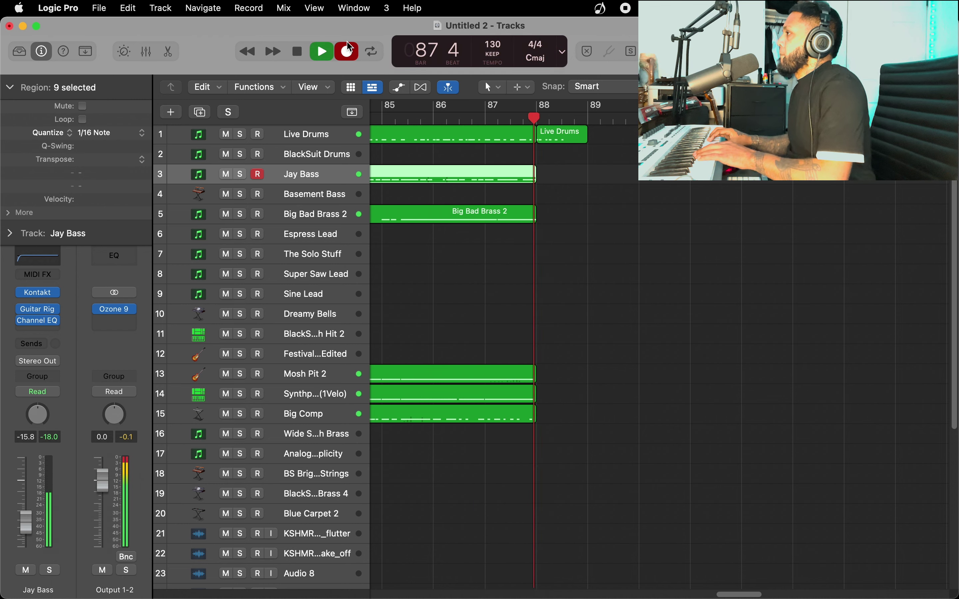
{"action": "key", "text": "space"}
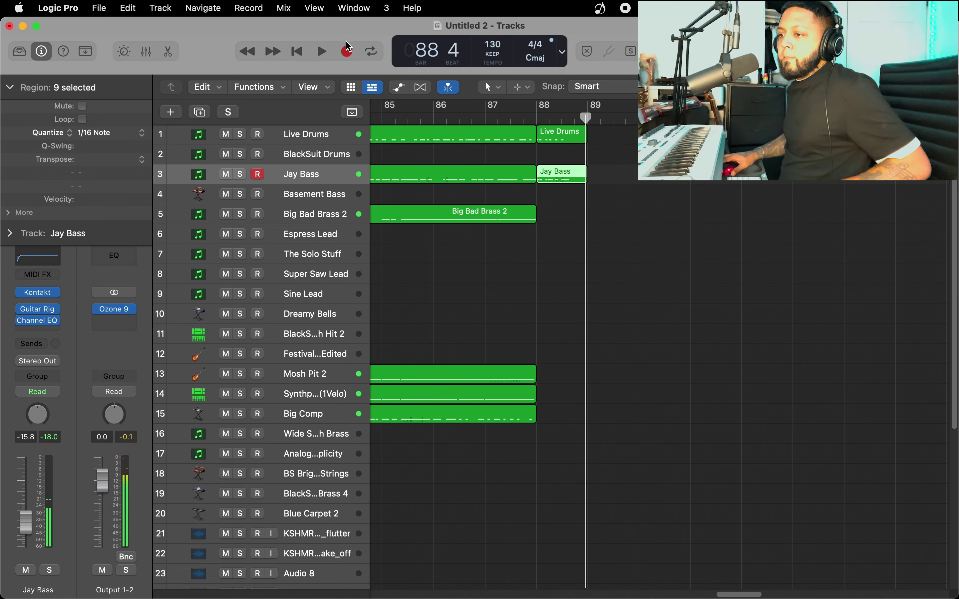
{"action": "key", "text": "Down"}
{"action": "key", "text": "Down"}
{"action": "key", "text": "Down"}
{"action": "key", "text": "Down"}
{"action": "key", "text": "Down"}
{"action": "key", "text": "Down"}
{"action": "key", "text": "Down"}
{"action": "key", "text": "Down"}
{"action": "key", "text": "Down"}
{"action": "key", "text": "Down"}
{"action": "key", "text": "Down"}
{"action": "key", "text": "comma"}
{"action": "key", "text": "comma"}
{"action": "left_click", "coordinate": [358, 55]}
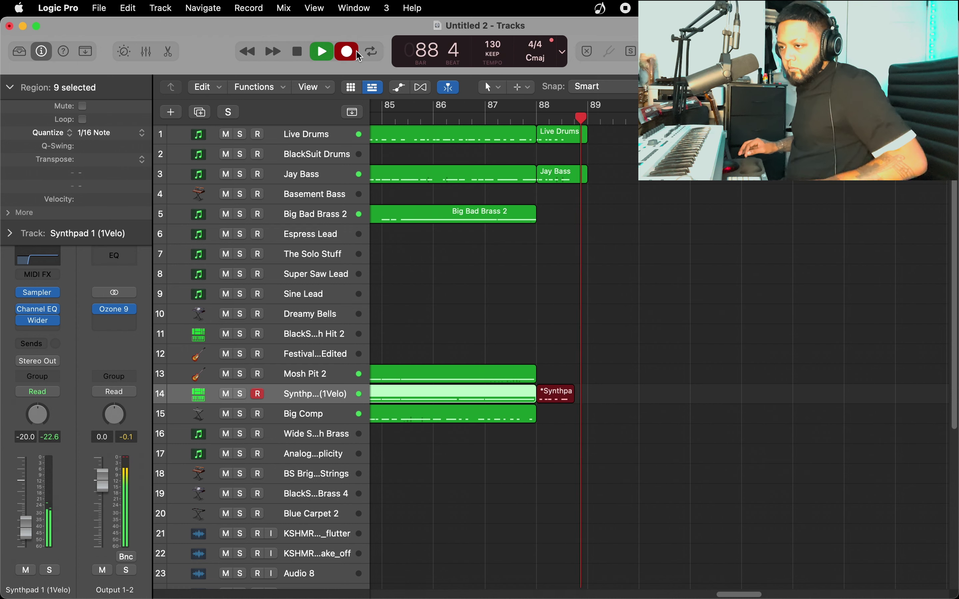
{"action": "key", "text": "space"}
Record a bar-88 orchestral hit on BlackSuit Orch Hit 2, then shrink tracks to show Stems.
{"action": "key", "text": "Up"}
{"action": "key", "text": "Up"}
{"action": "key", "text": "Up"}
{"action": "key", "text": "comma"}
{"action": "key", "text": "comma"}
{"action": "left_click", "coordinate": [348, 49]}
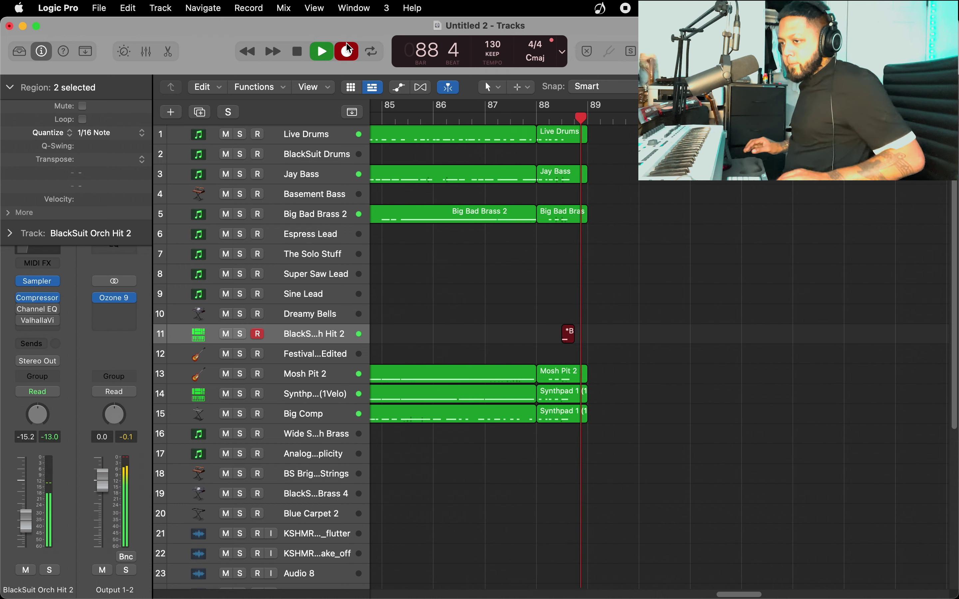
{"action": "left_click", "coordinate": [347, 50]}
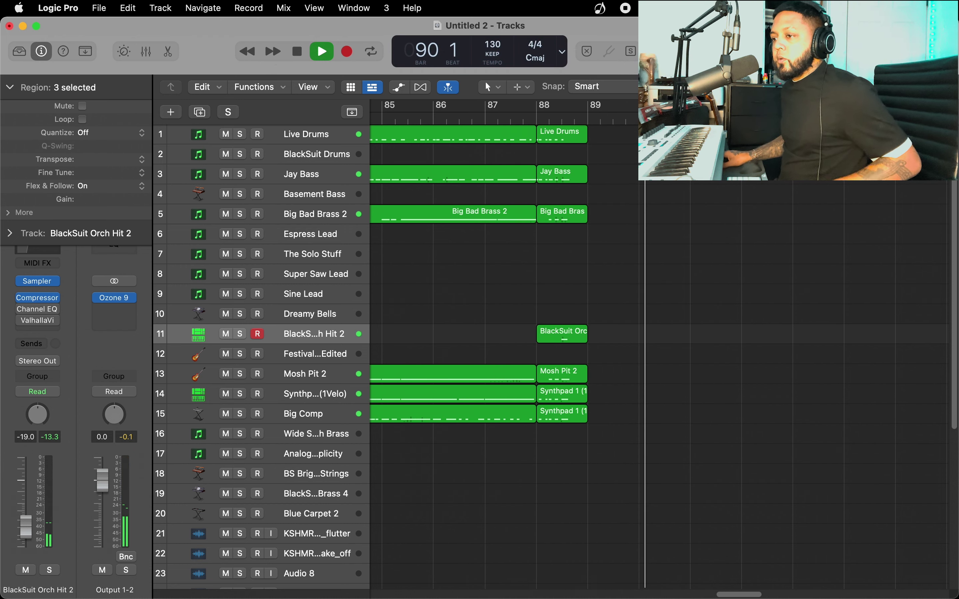
{"action": "key", "text": "super+Left"}
{"action": "key", "text": "super+Left"}
{"action": "key", "text": "super+Left"}
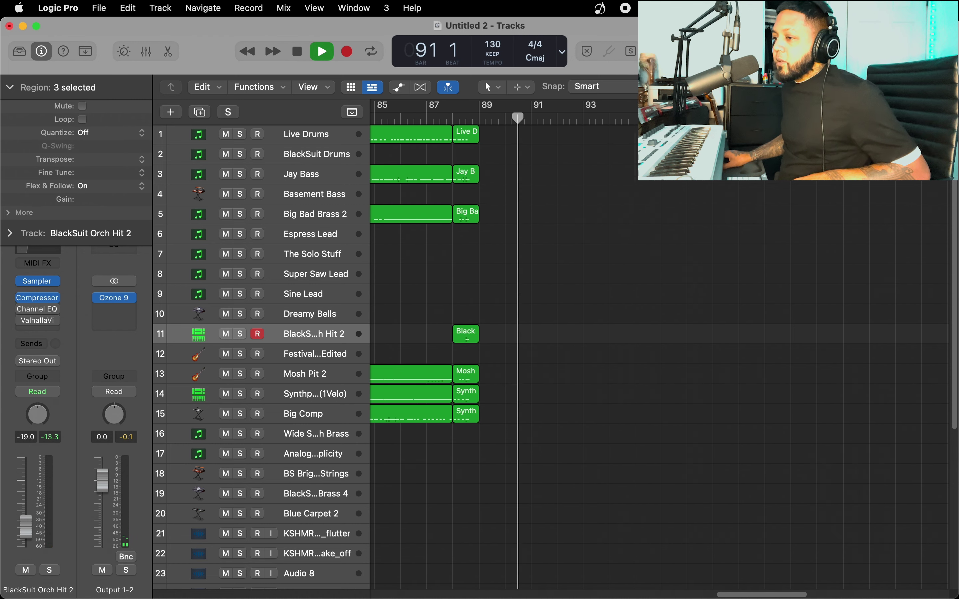
{"action": "key", "text": "super+Down"}
{"action": "key", "text": "super+Down"}
{"action": "key", "text": "super+Down"}
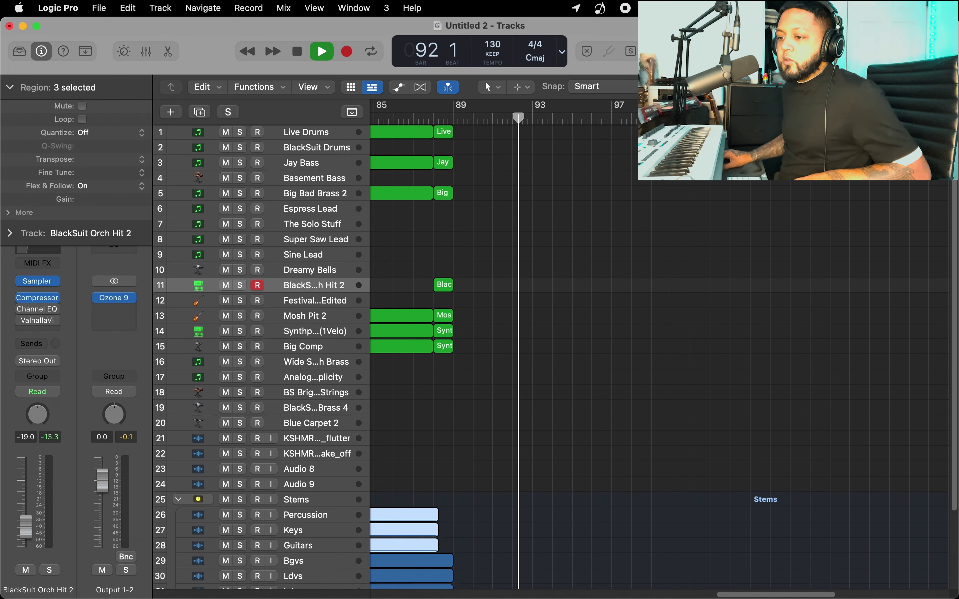
Drag a cycle range from bar 1 across the whole song and stop playback at bar 98.
{"action": "left_click_drag", "start_coordinate": [817, 595], "coordinate": [391, 553]}
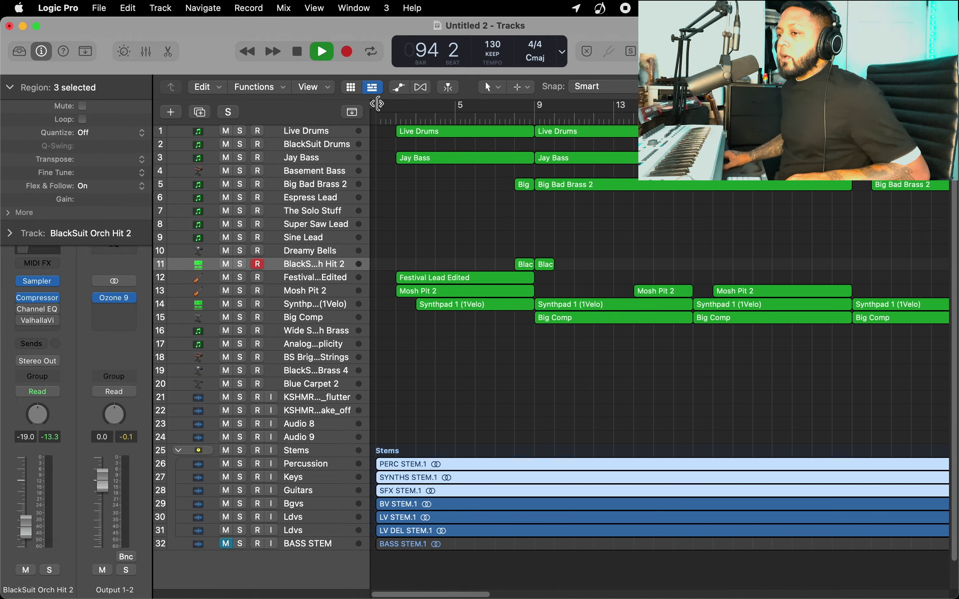
{"action": "left_click_drag", "start_coordinate": [377, 103], "coordinate": [789, 174]}
{"action": "key", "text": "space"}
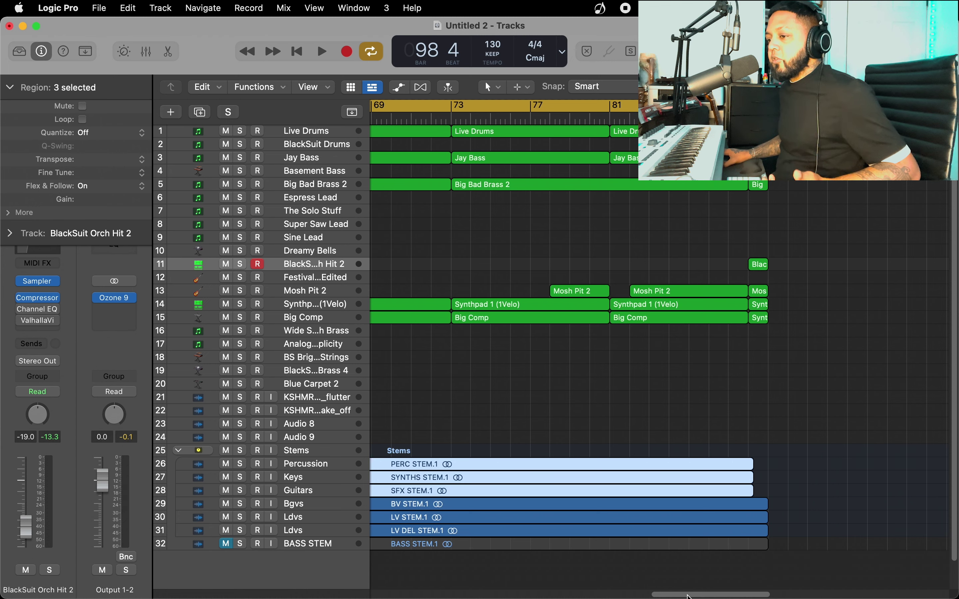
{"action": "left_click_drag", "start_coordinate": [688, 597], "coordinate": [362, 564]}
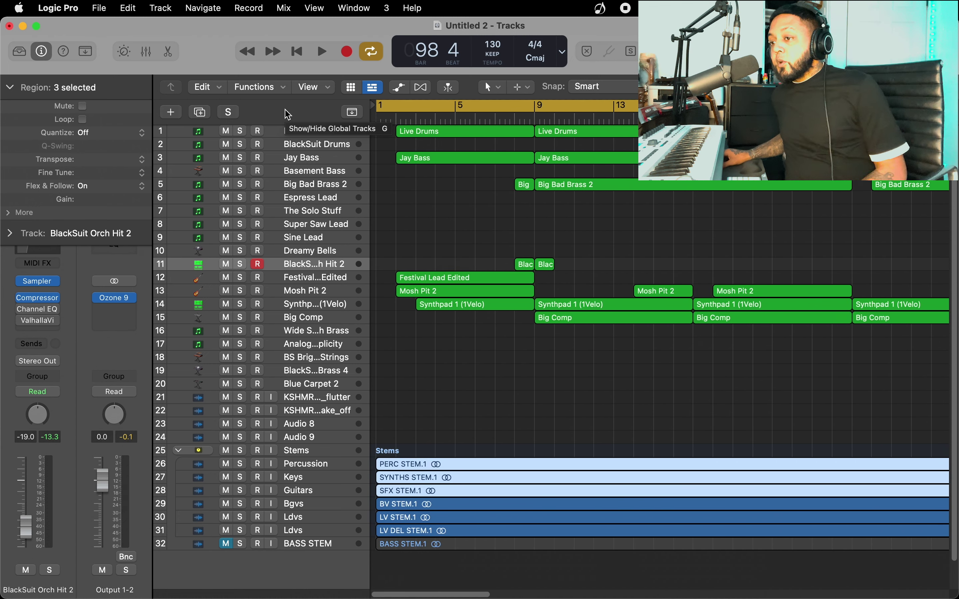